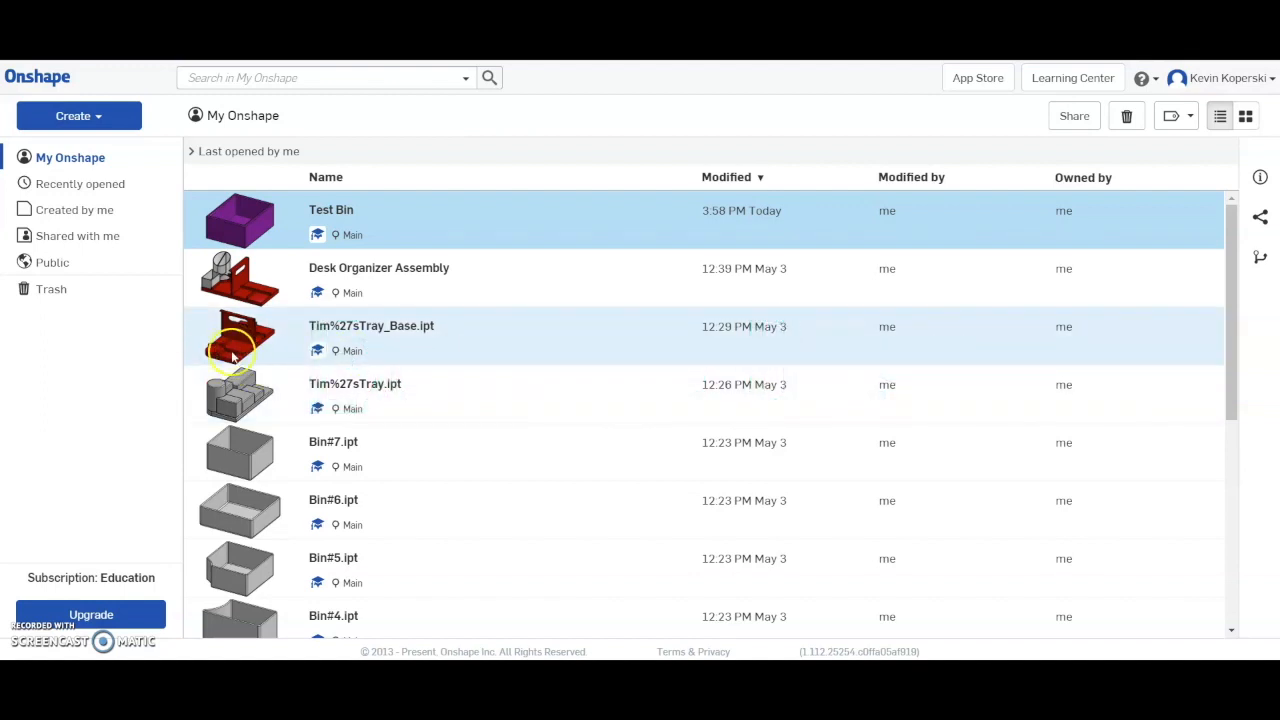
# - Open the Desk Organizer Assembly document and examine Assembly 1 from several angles, including the tray base and its dividers
pyautogui.click(491, 275)
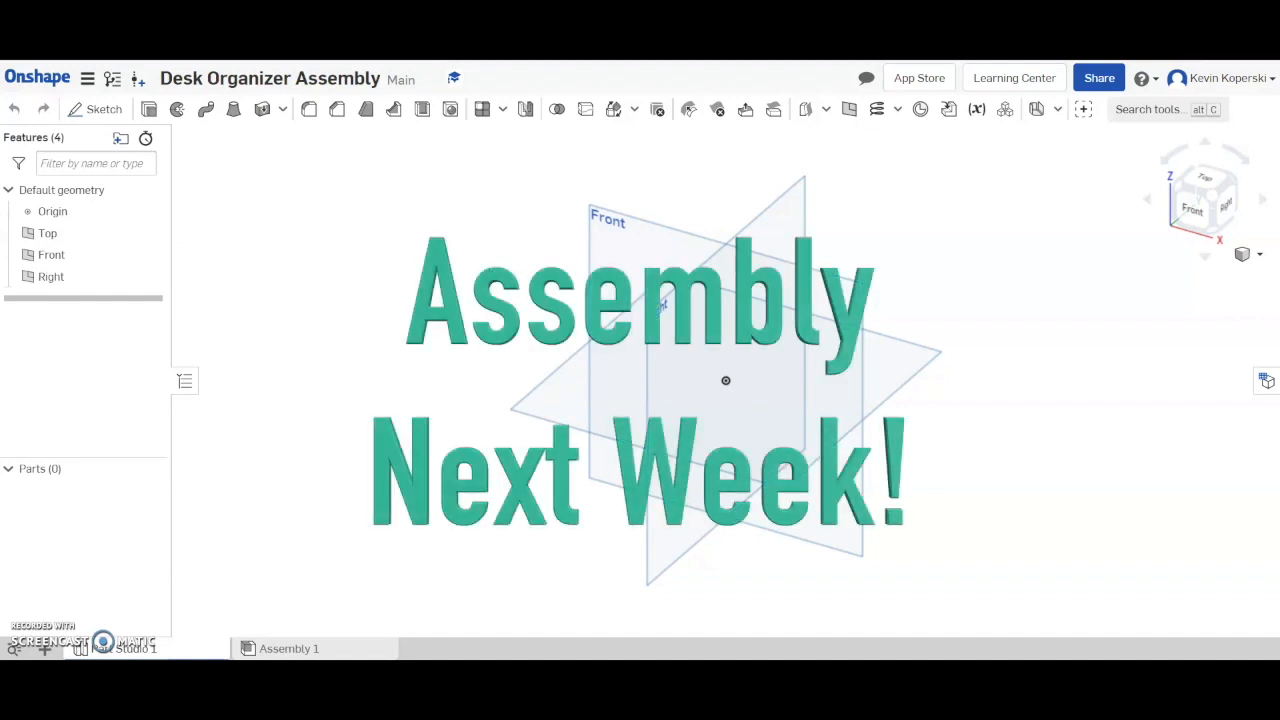
pyautogui.click(267, 648)
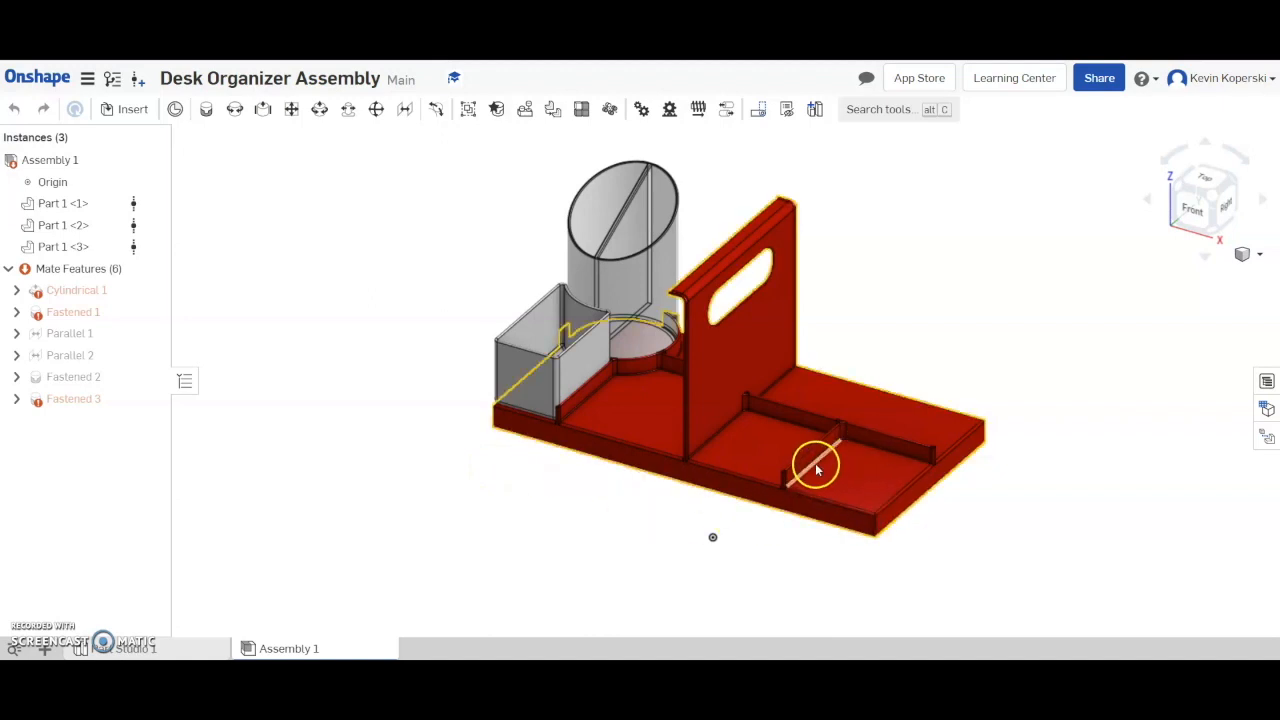
pyautogui.moveTo(603, 437); pyautogui.dragTo(643, 552, button='right')
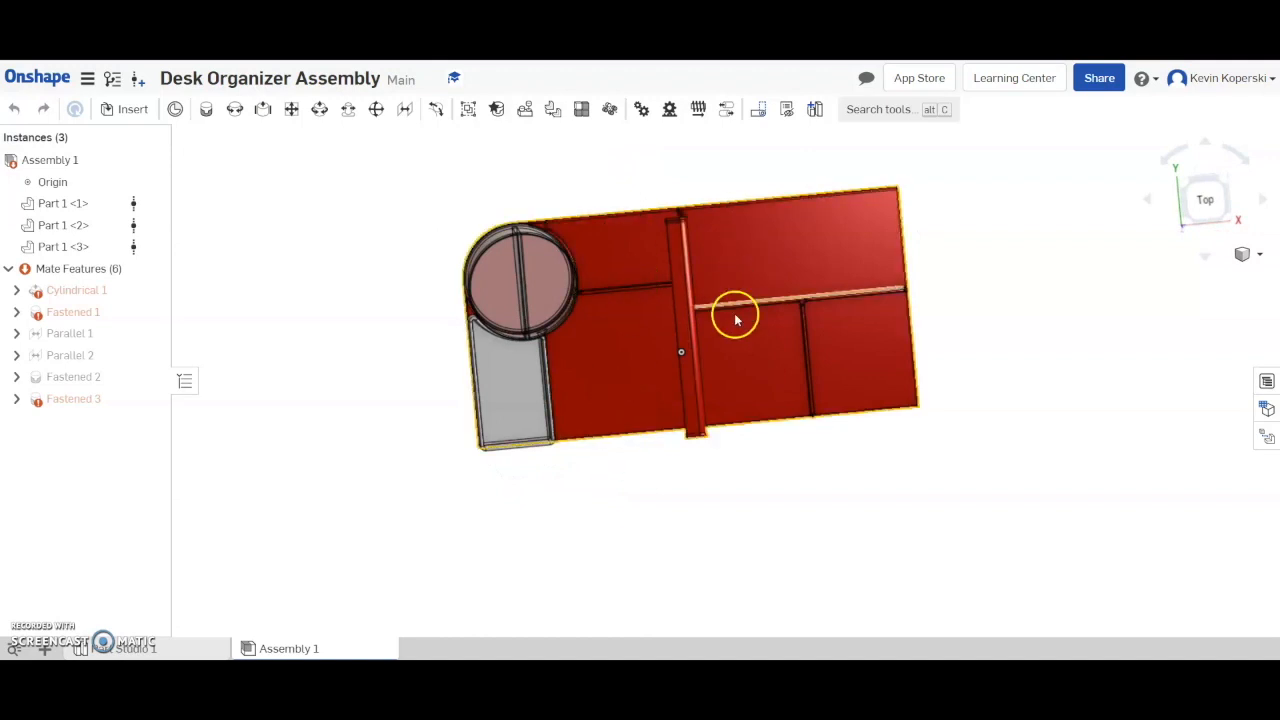
pyautogui.moveTo(912, 356); pyautogui.dragTo(820, 289, button='right')
pyautogui.click(840, 302)
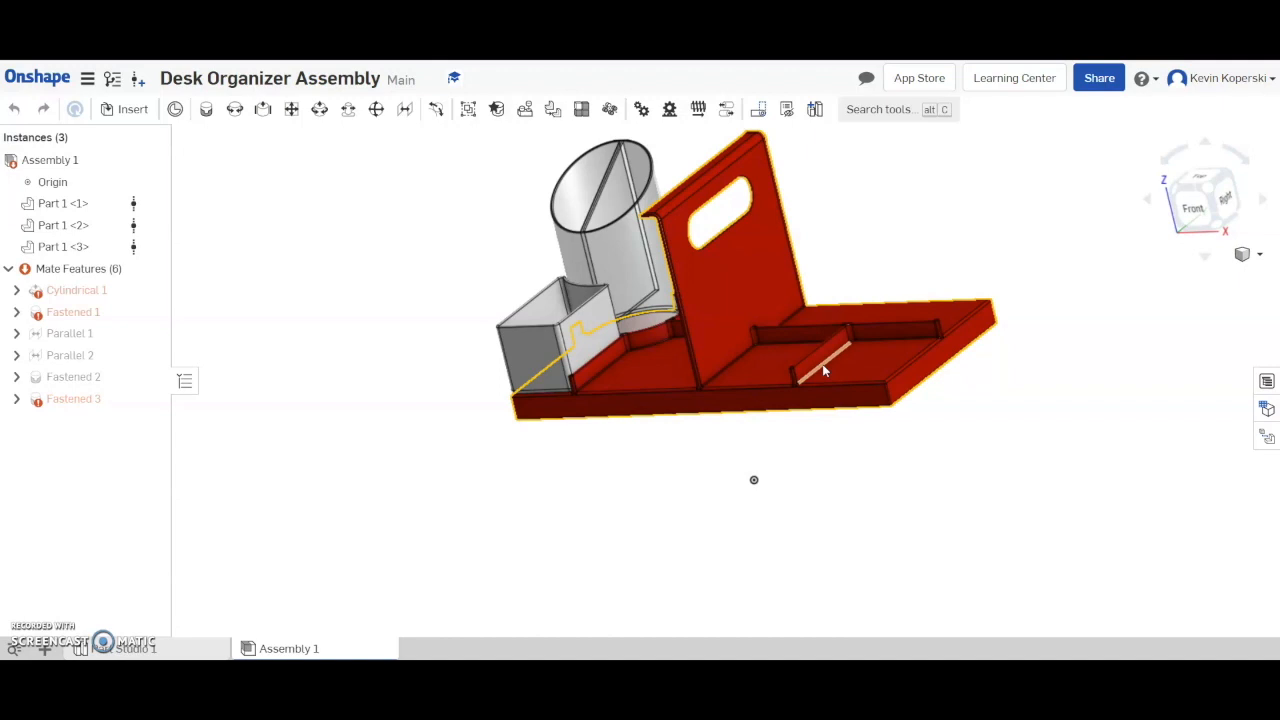
pyautogui.click(263, 137)
# - Open the Test Bin document and create a drawing in it from Onshape's ANSI_A_INCH.dwt template with no views
pyautogui.click(22, 80)
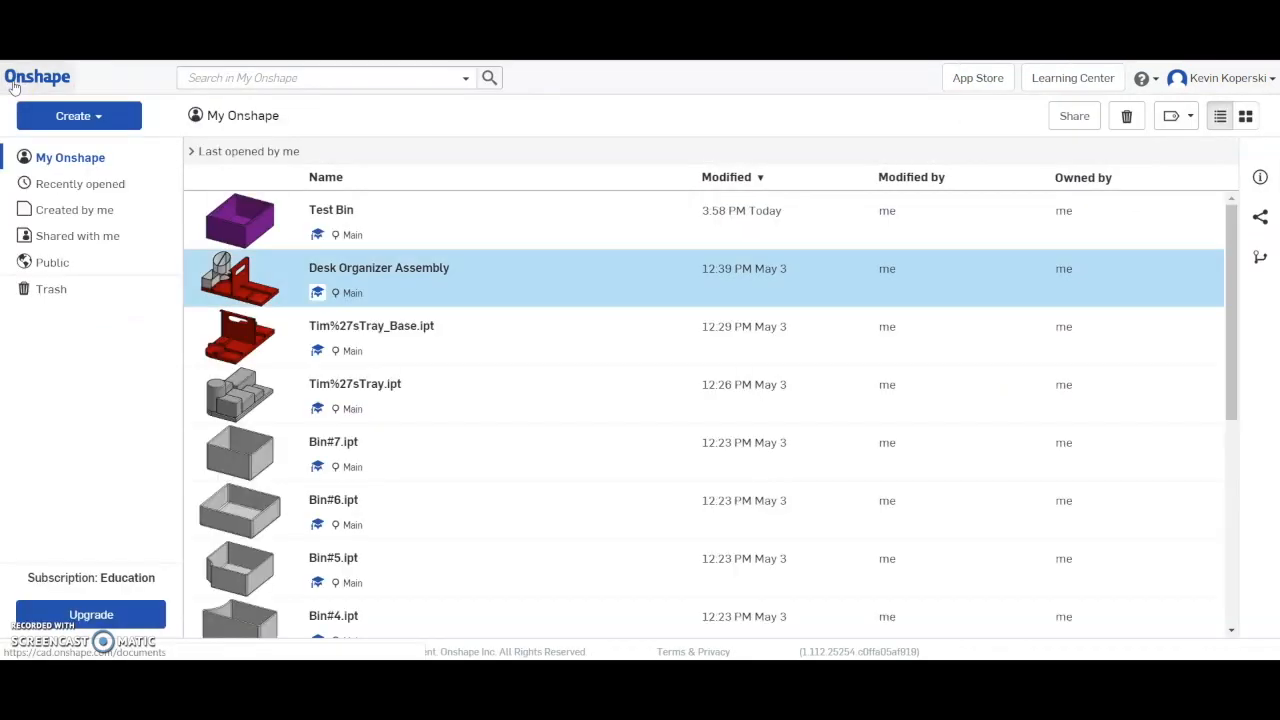
pyautogui.doubleClick(479, 207)
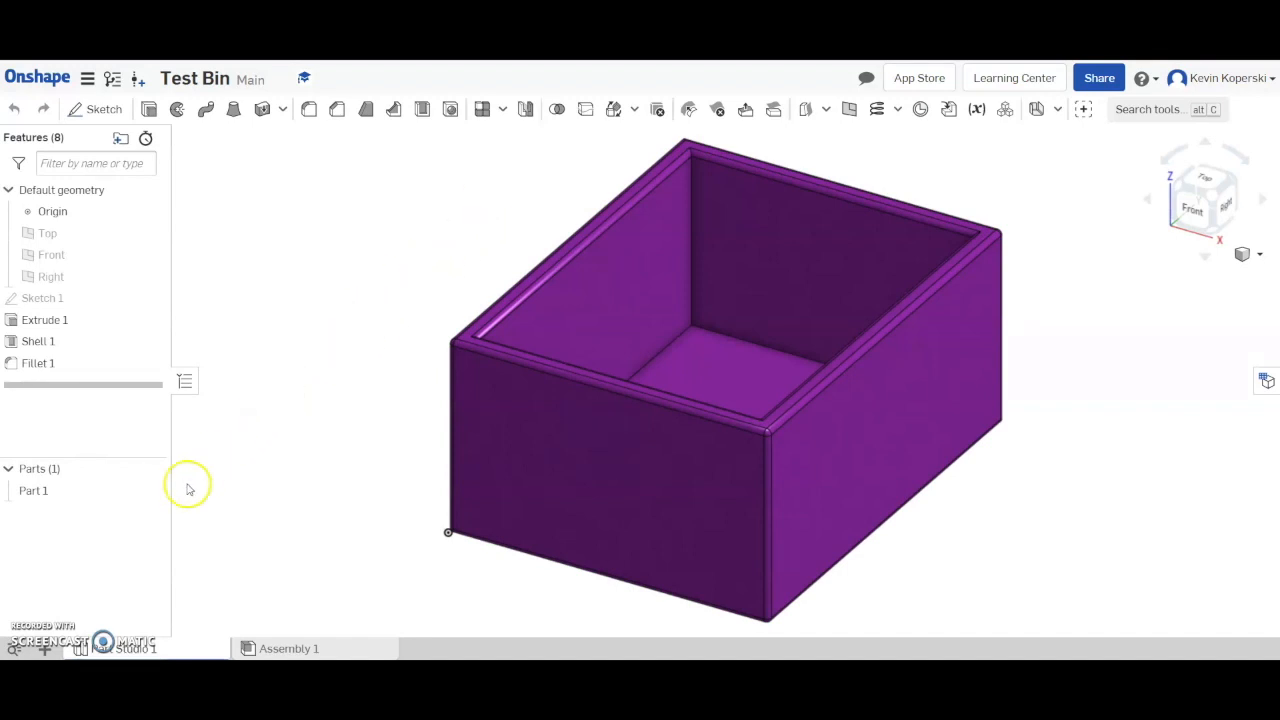
pyautogui.click(45, 648)
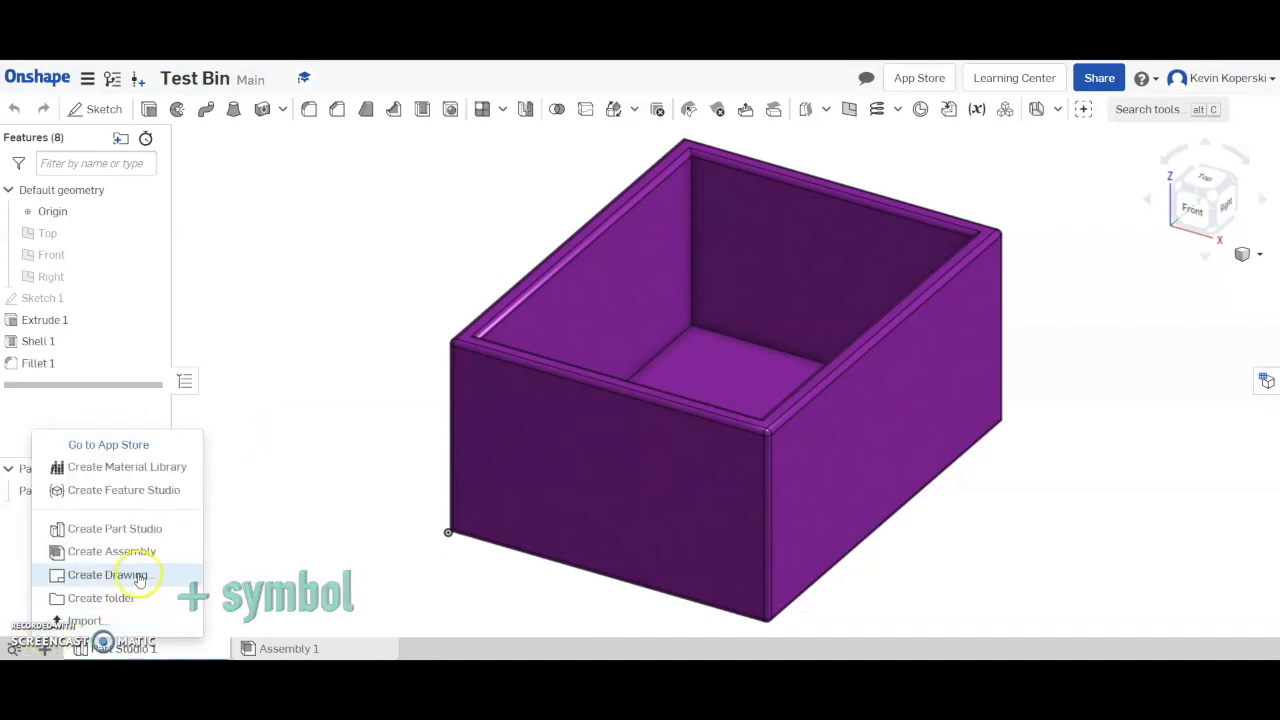
pyautogui.click(107, 575)
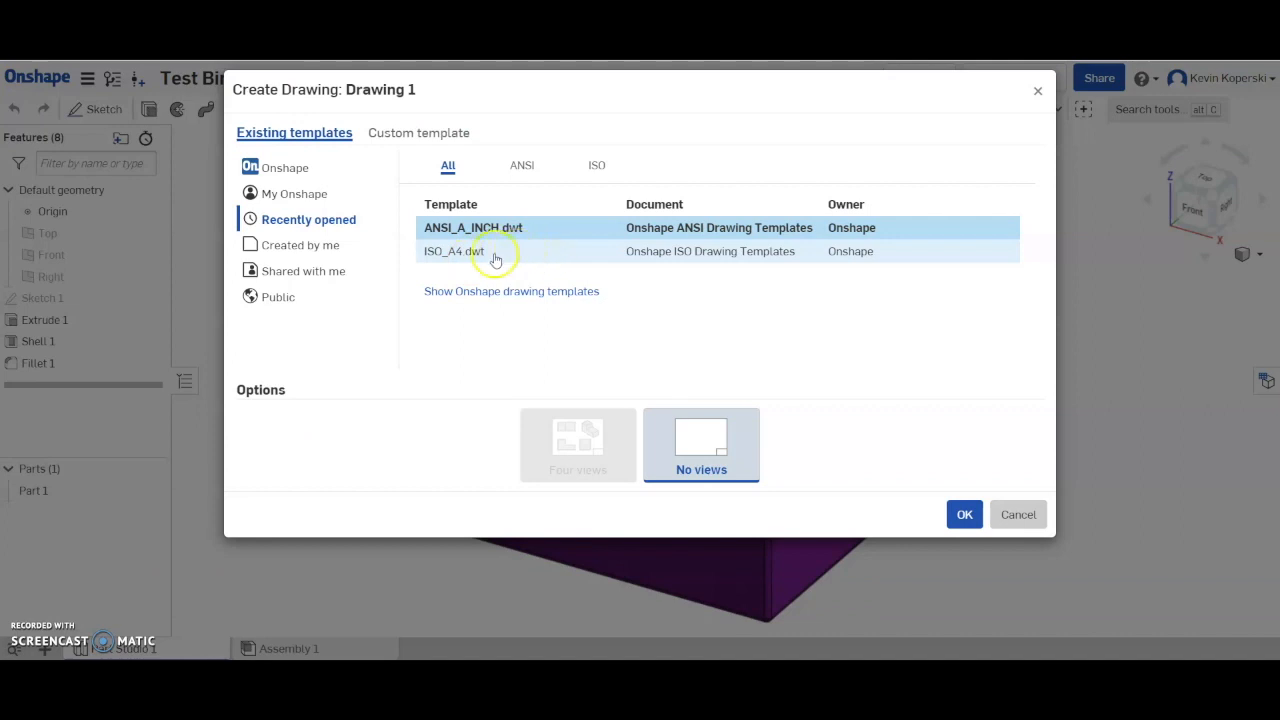
pyautogui.click(286, 174)
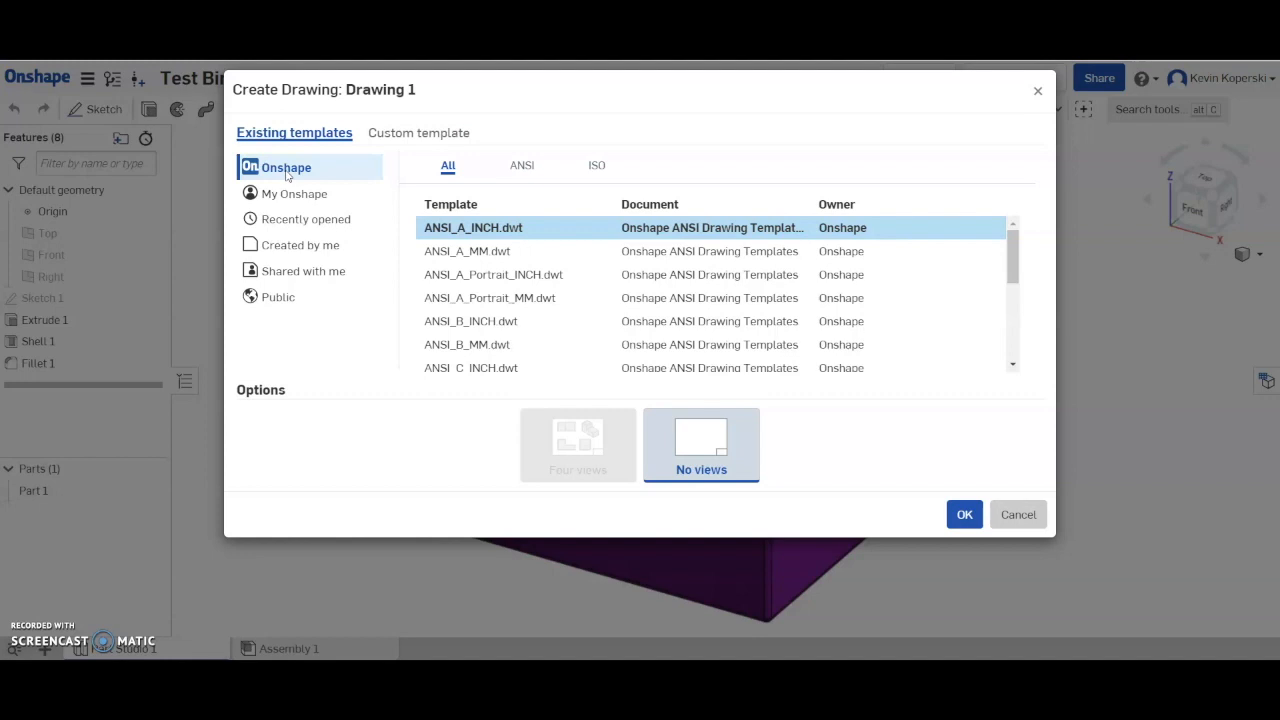
pyautogui.click(485, 229)
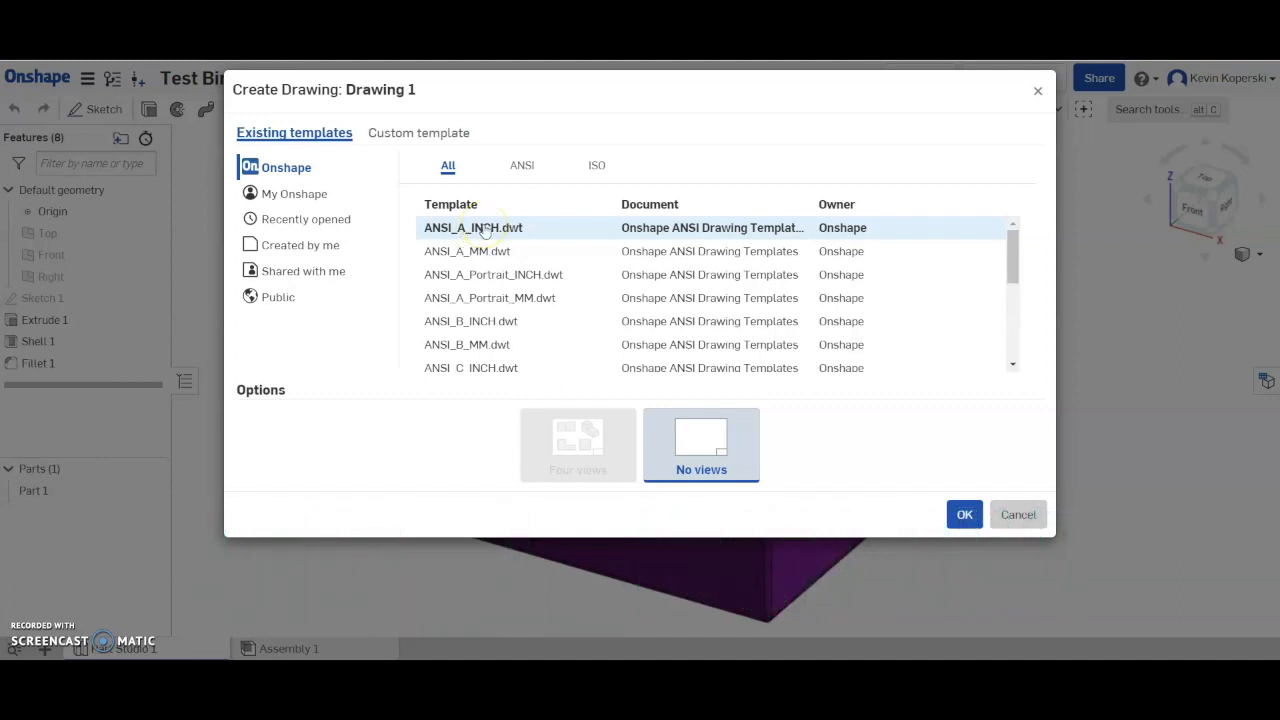
pyautogui.click(957, 516)
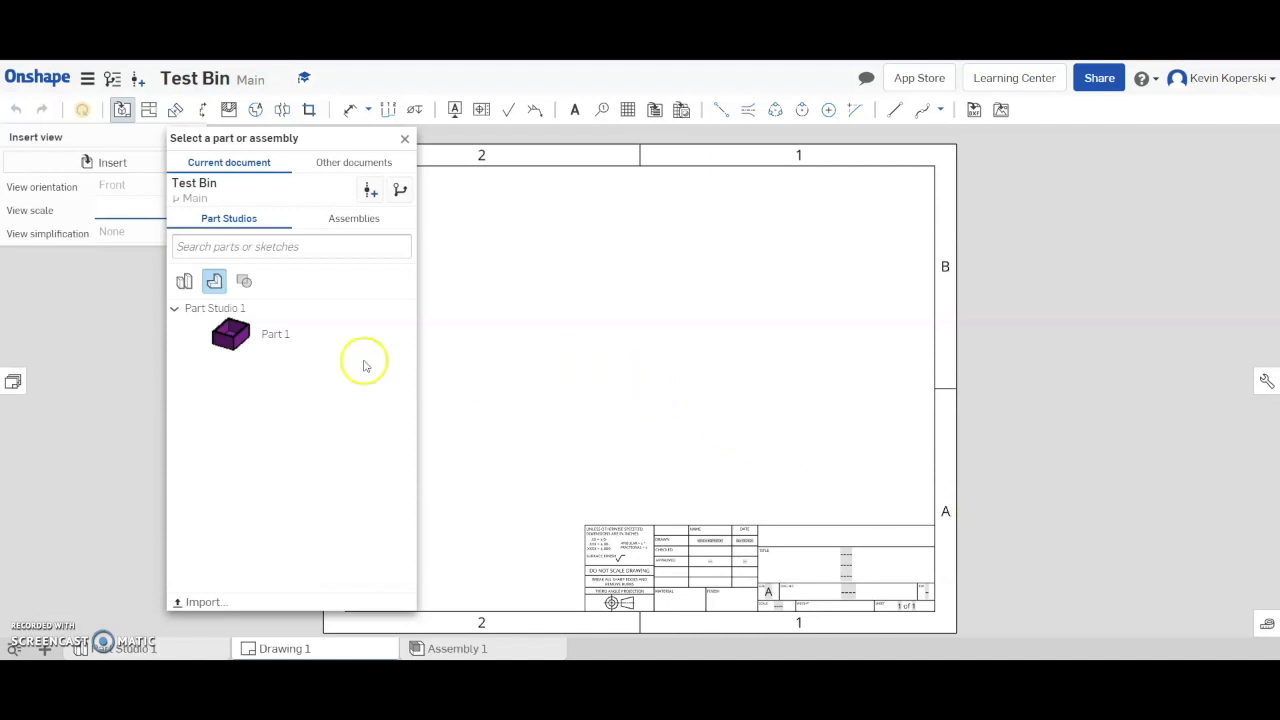
# - Insert a 2:1 front view of Part 1 left of the title block and project a top view above it
pyautogui.click(310, 343)
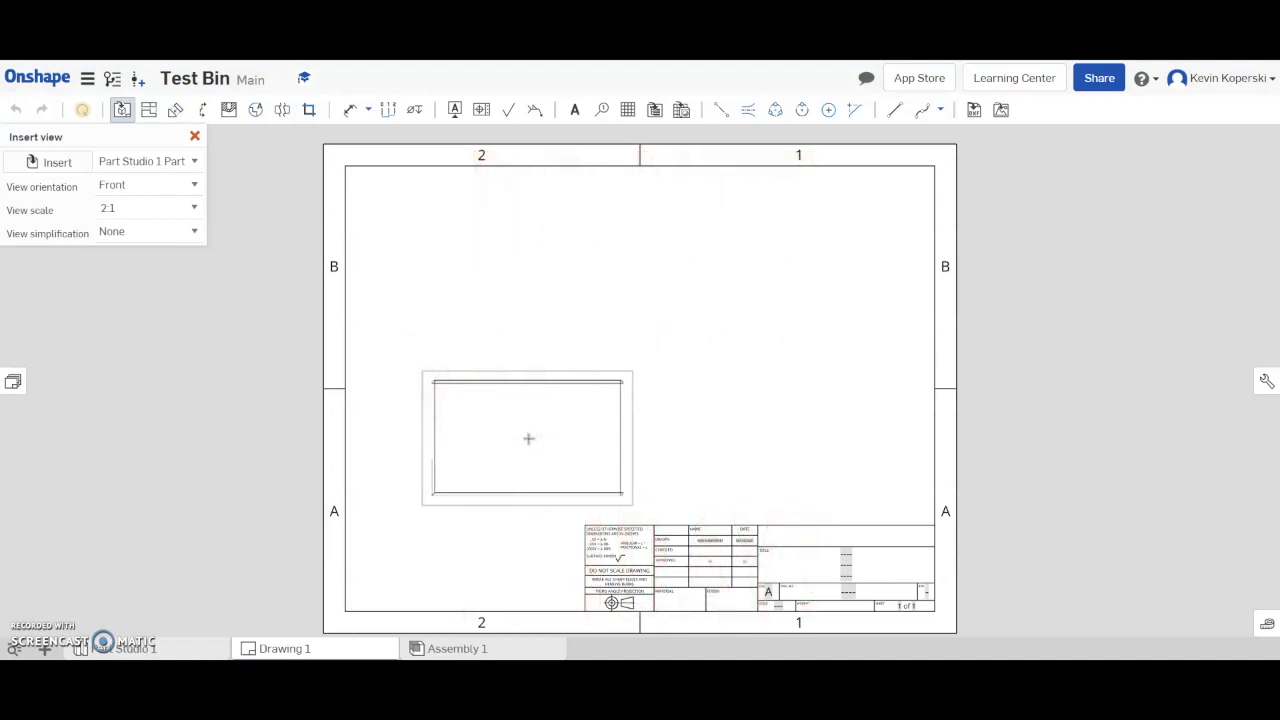
pyautogui.click(529, 438)
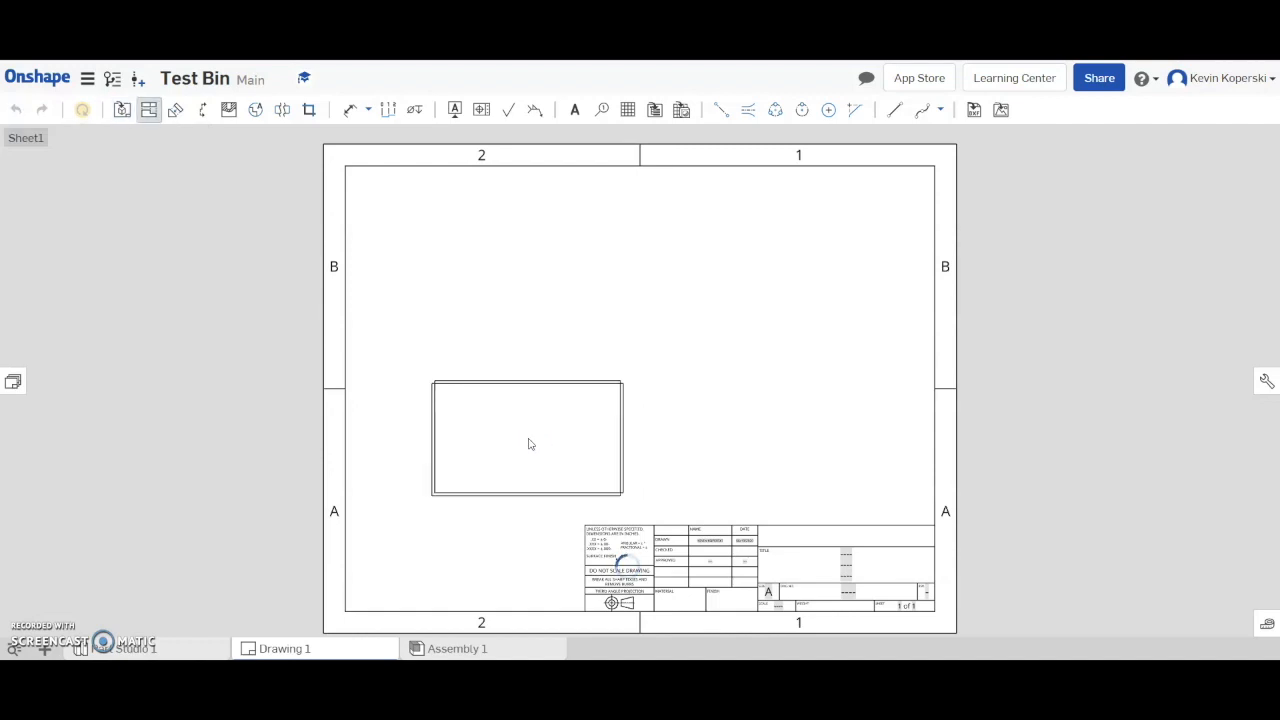
pyautogui.click(781, 434)
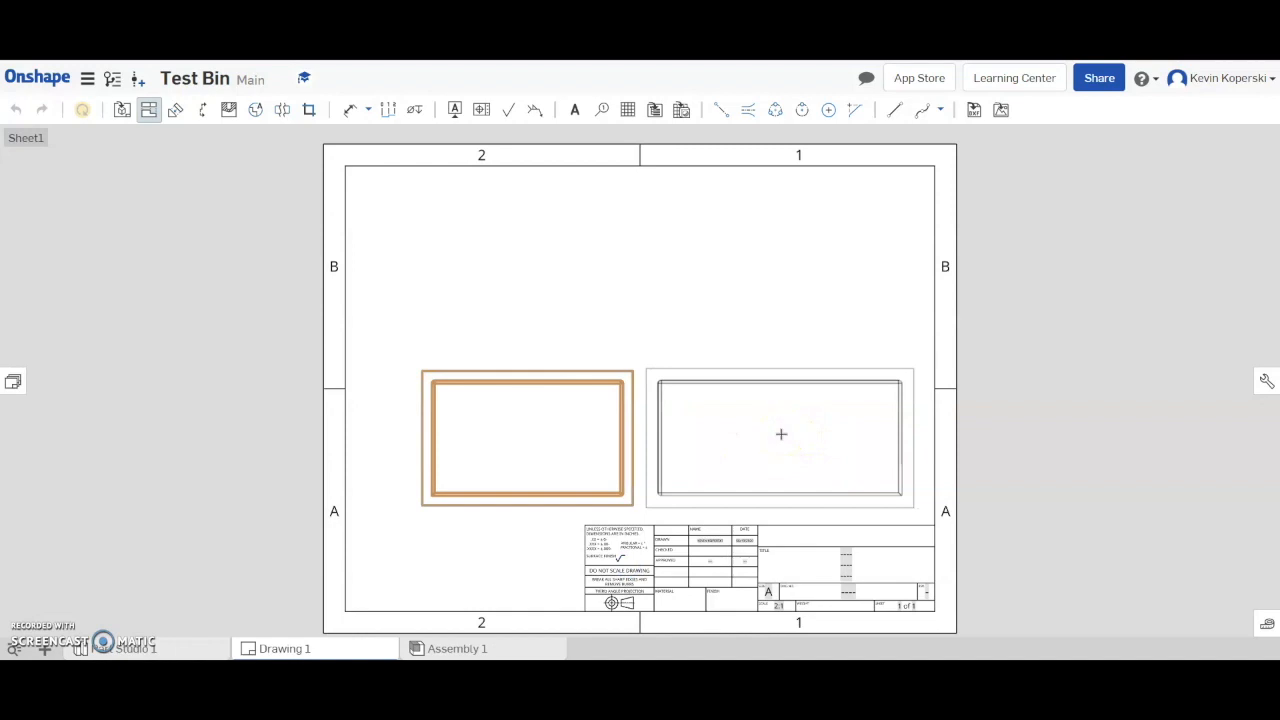
pyautogui.click(538, 206)
pyautogui.press('Escape')
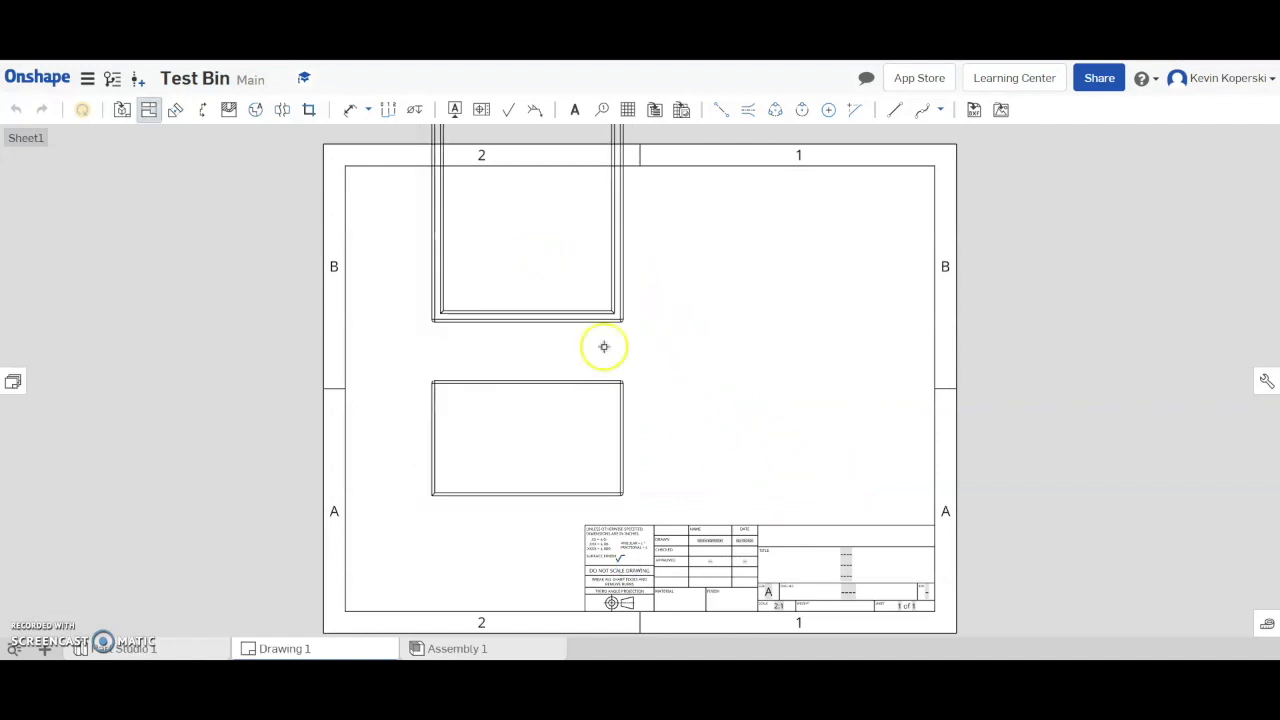
# - Project a right-side view beside the front view and an isometric view diagonally above it
pyautogui.click(542, 445)
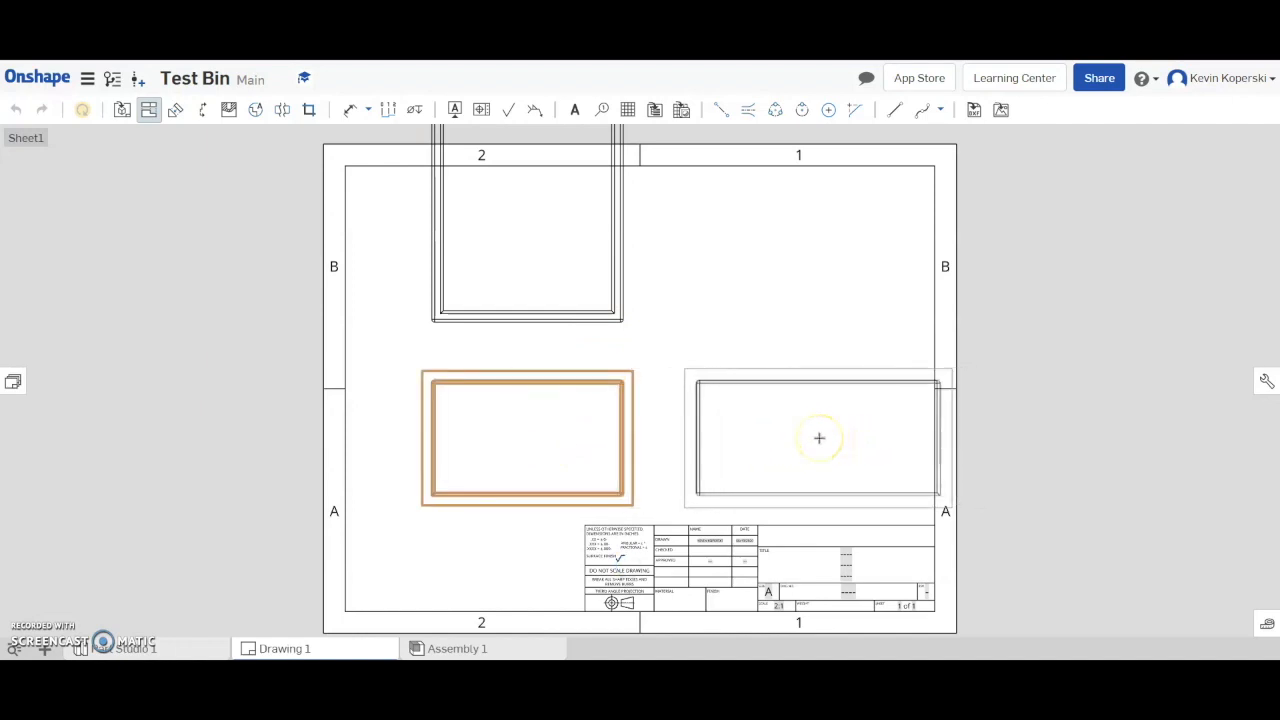
pyautogui.click(820, 438)
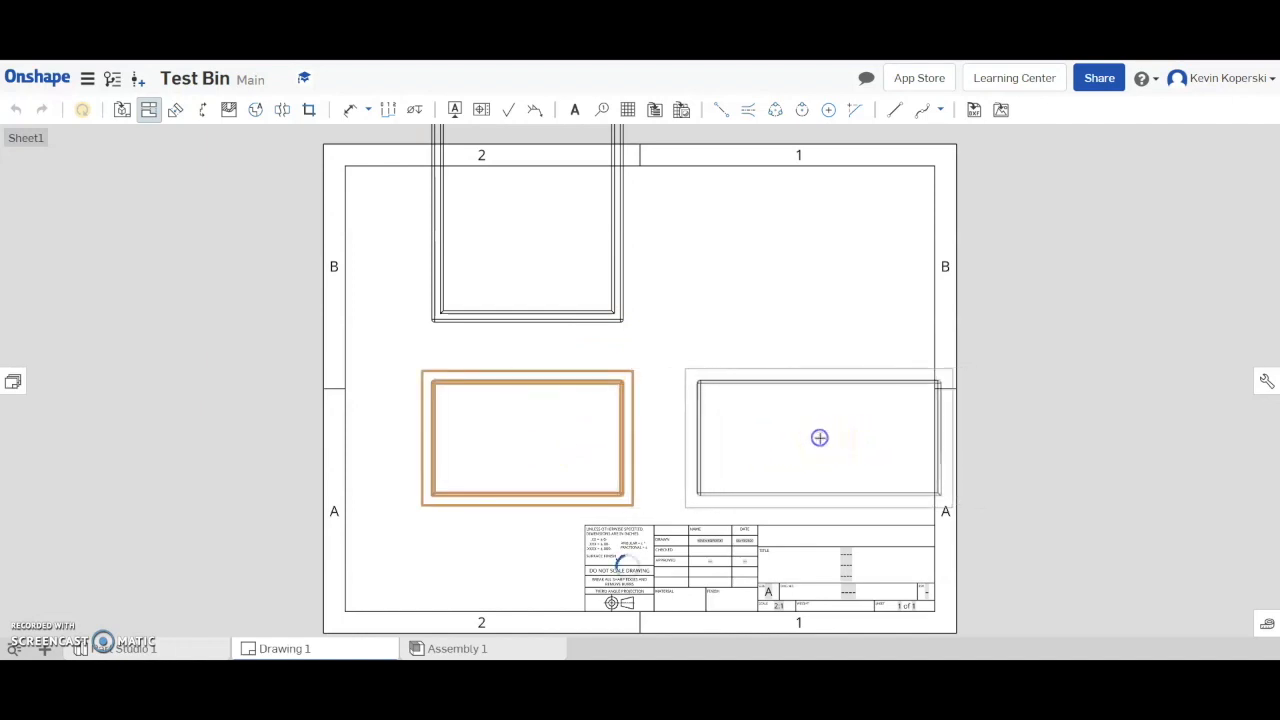
pyautogui.click(546, 442)
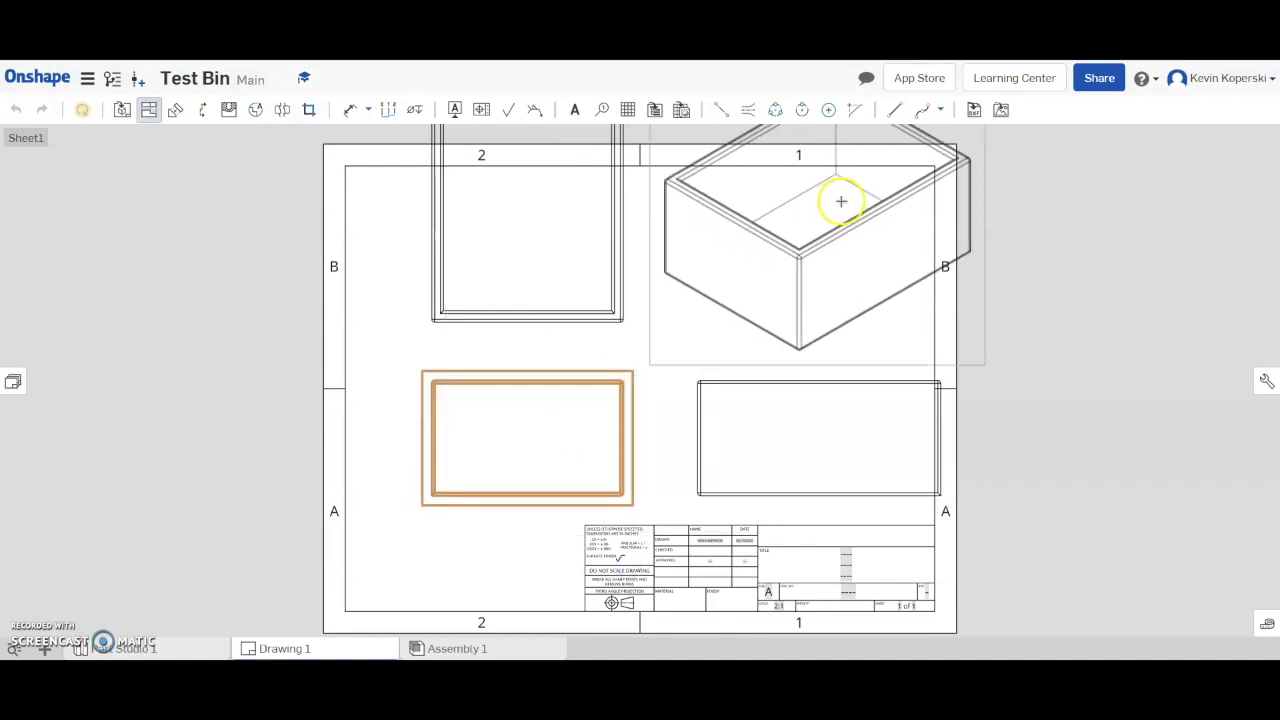
pyautogui.click(835, 207)
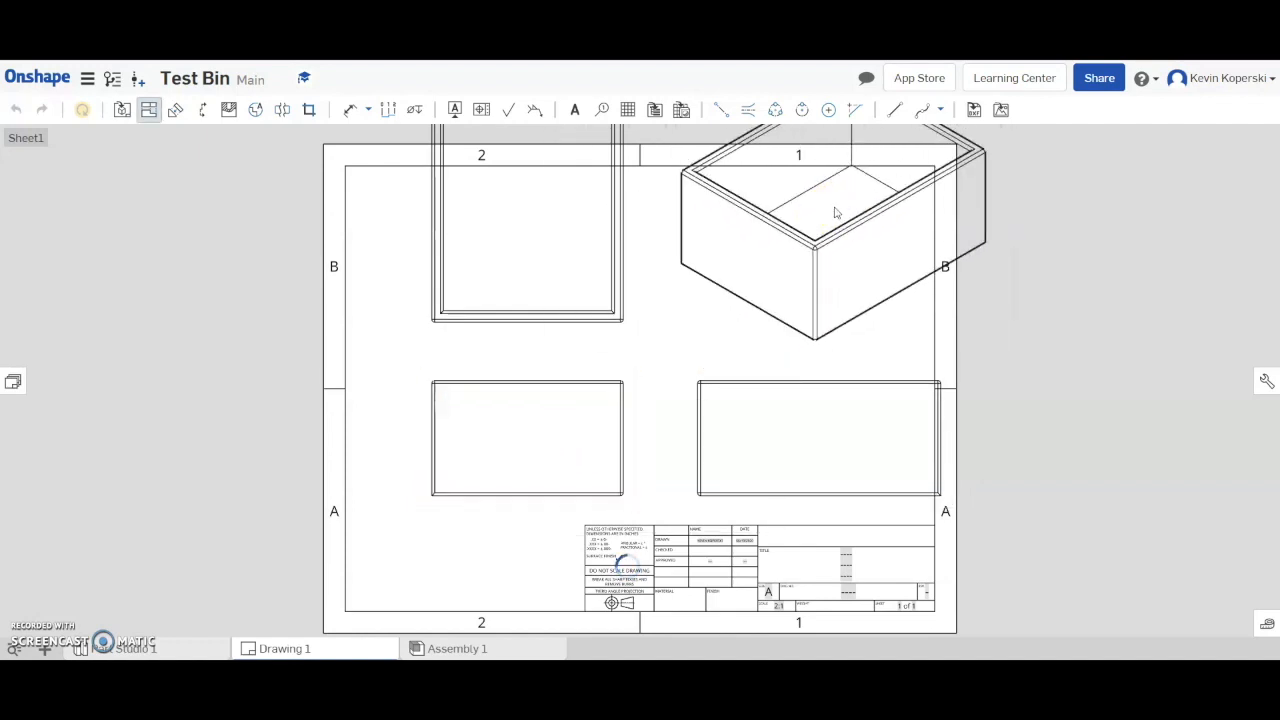
pyautogui.click(1022, 285)
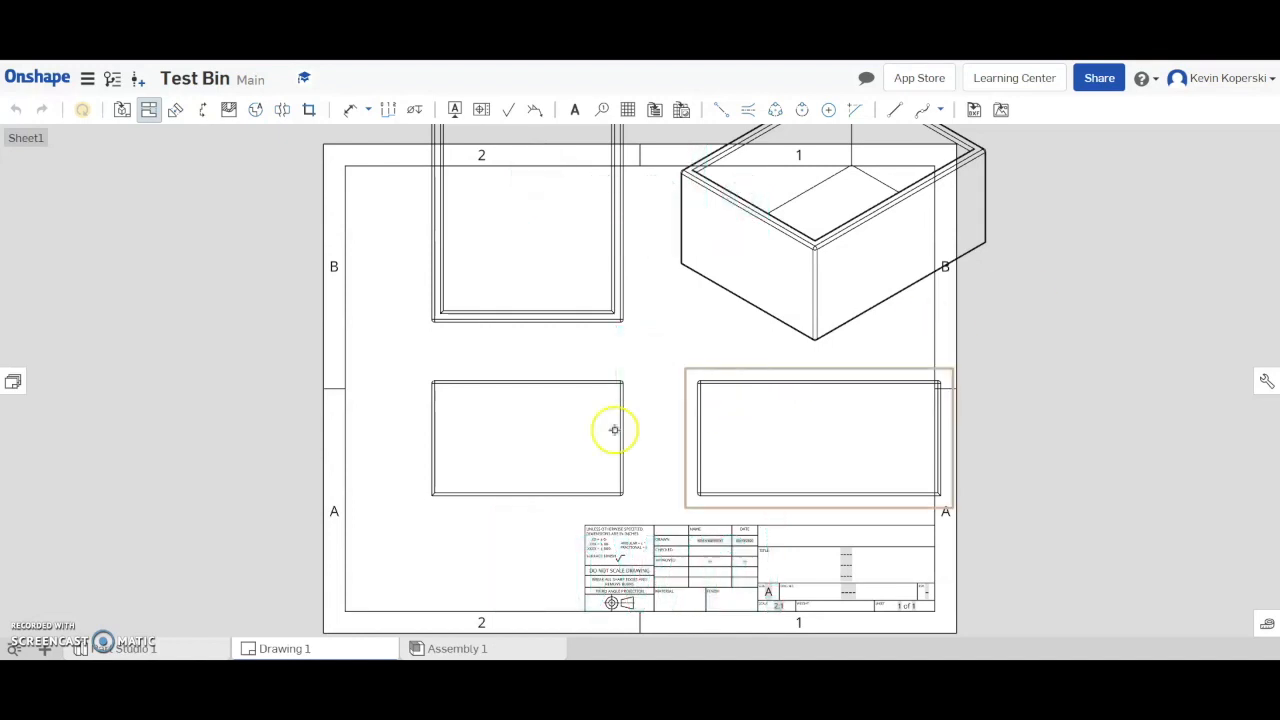
# - Set the scale of Sheet1 to 1:1 in its sheet properties
pyautogui.click(14, 383)
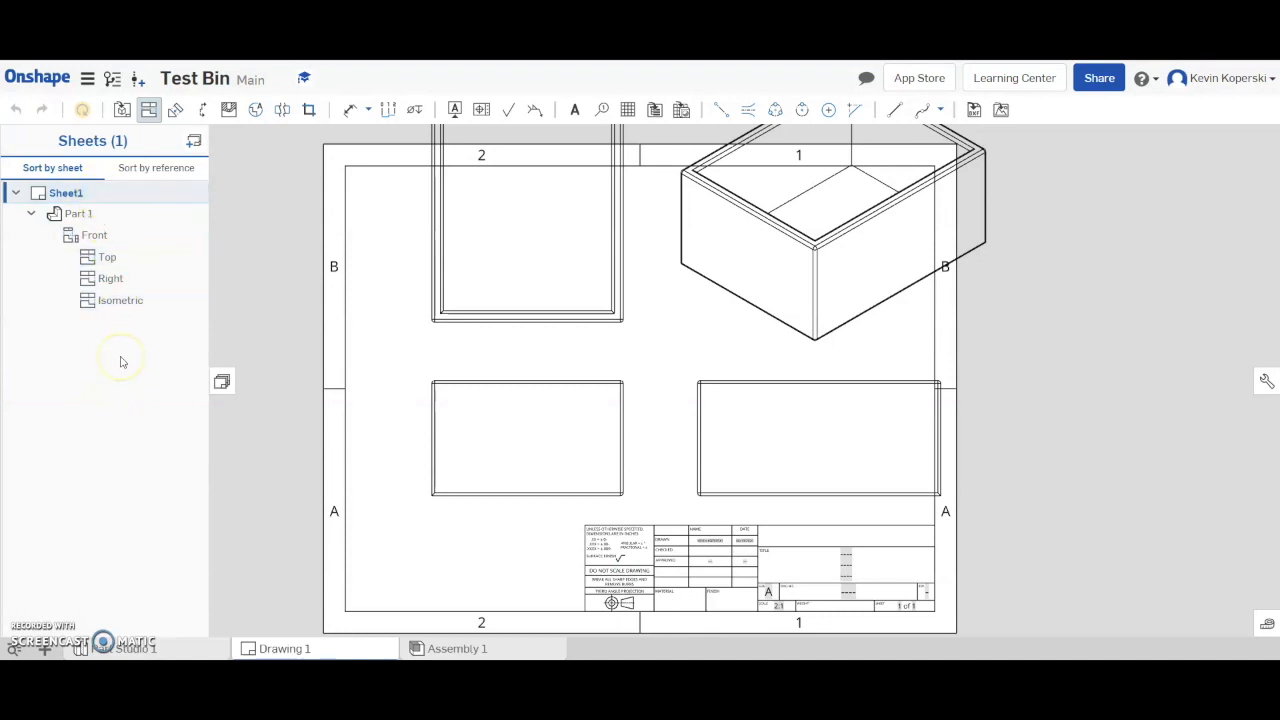
pyautogui.rightClick(66, 192)
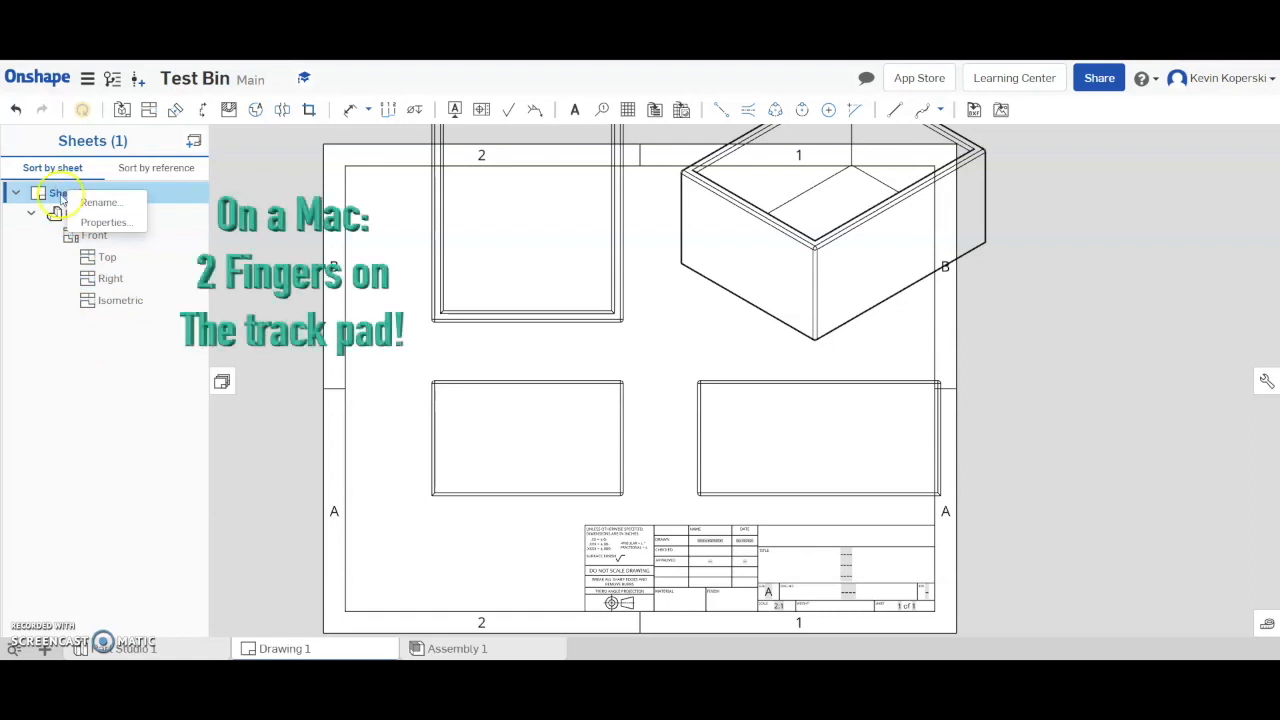
pyautogui.click(103, 222)
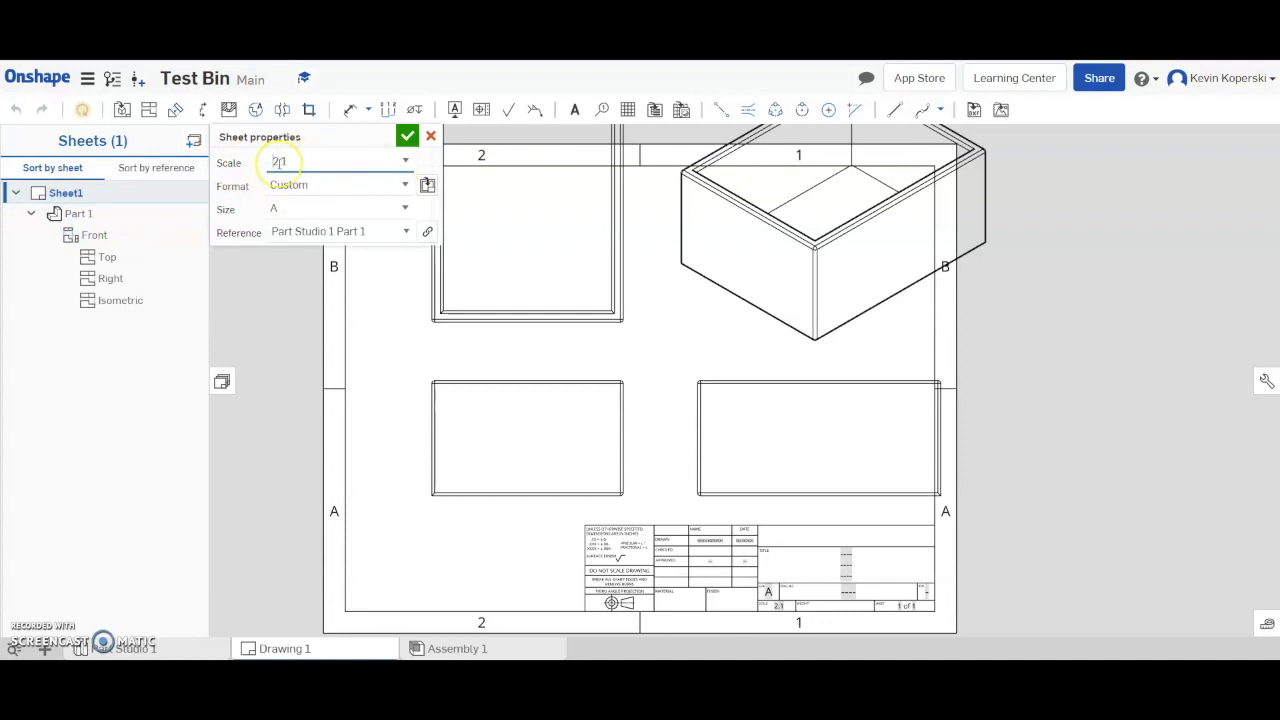
pyautogui.click(405, 162)
pyautogui.click(407, 182)
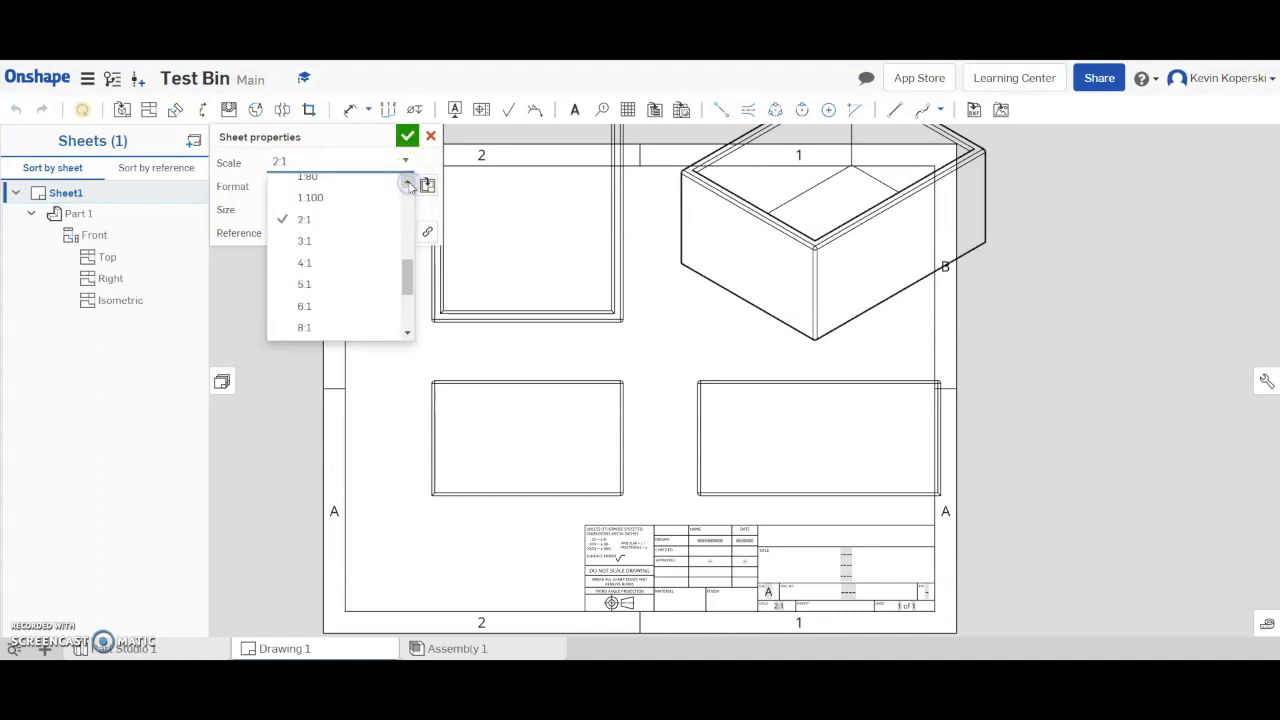
pyautogui.click(338, 155)
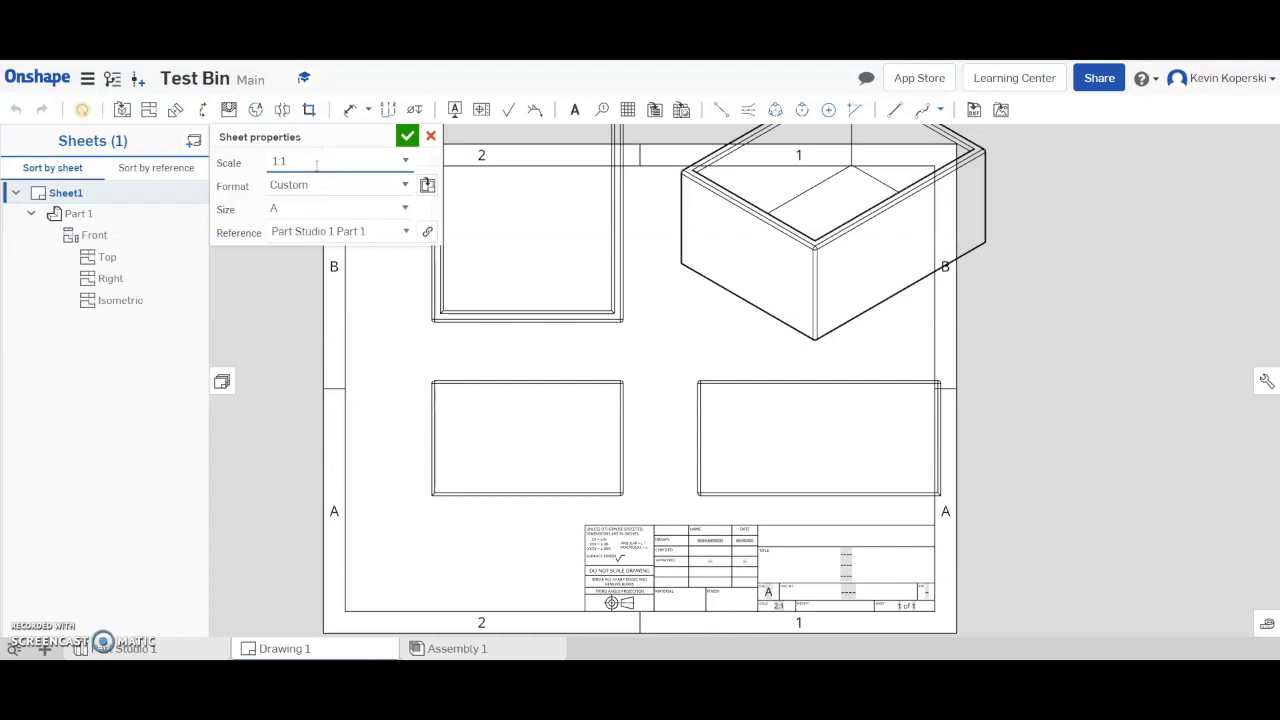
pyautogui.press('Return')
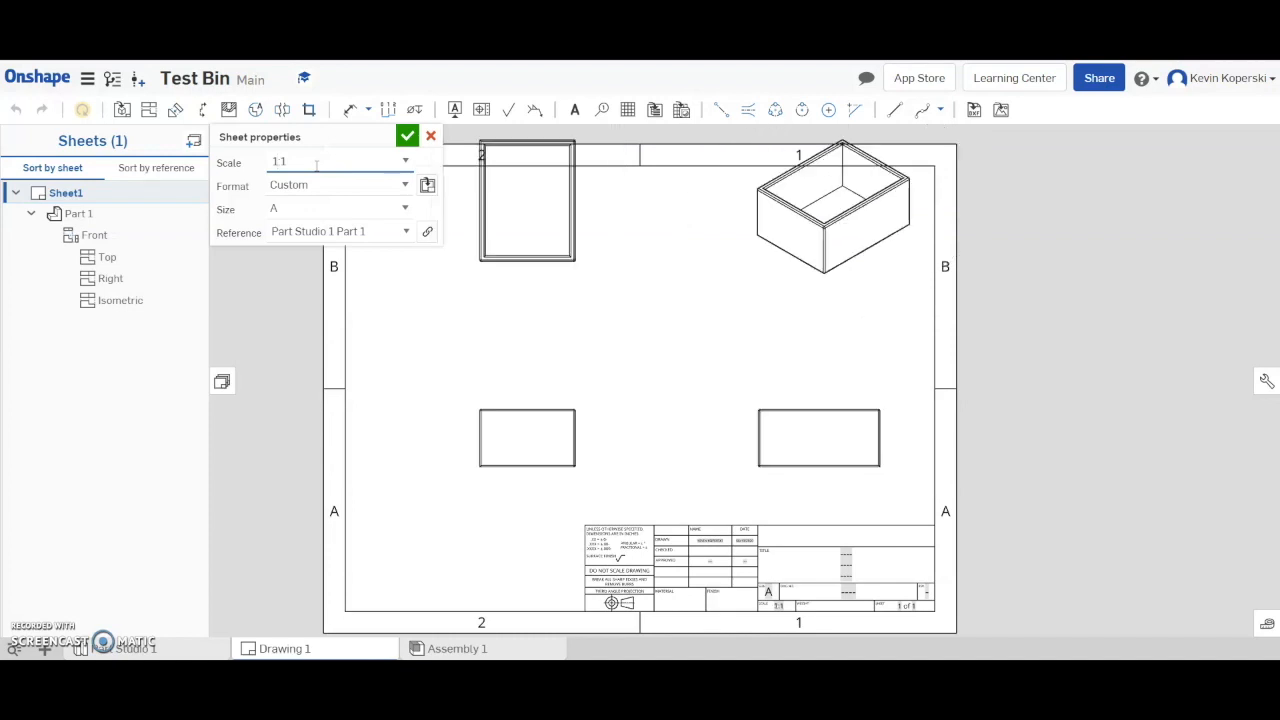
pyautogui.click(411, 140)
pyautogui.click(411, 140)
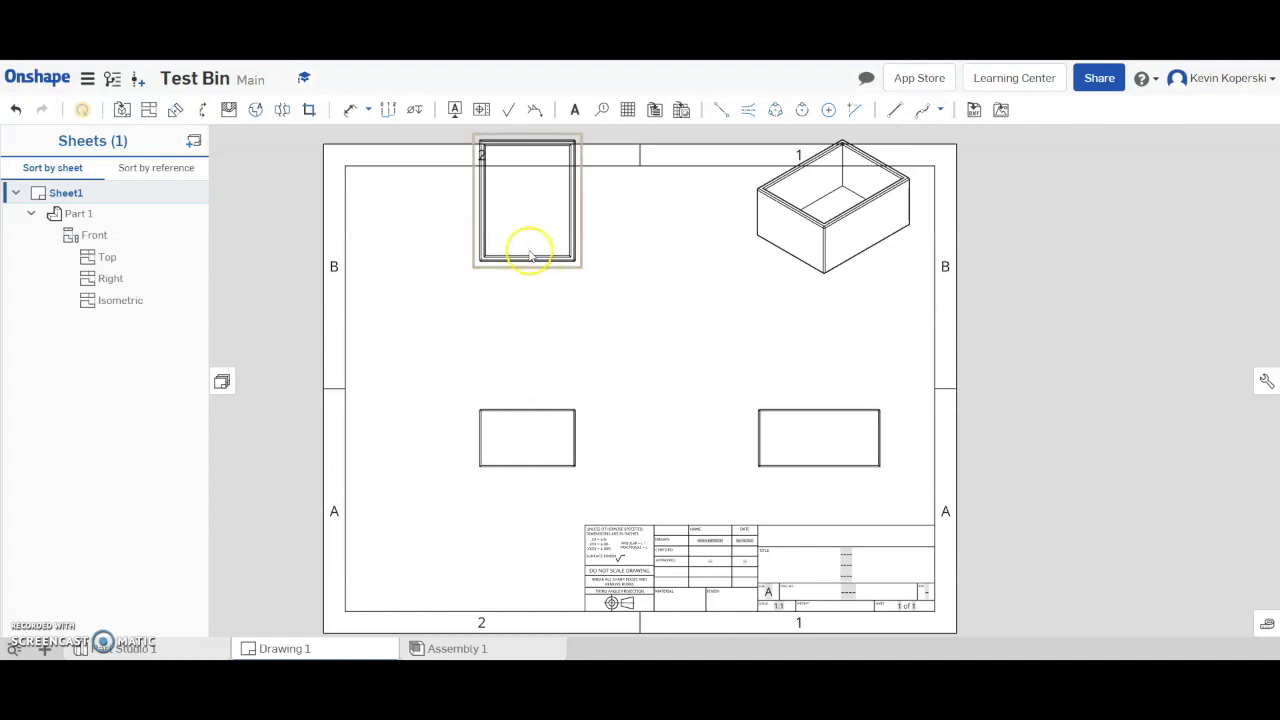
# - Move the top, right-side and isometric views closer to the front view so they all fit inside the sheet border
pyautogui.moveTo(528, 276)
pyautogui.mouseDown()
pyautogui.moveTo(527, 342)
pyautogui.moveTo(526, 330)
pyautogui.mouseUp()
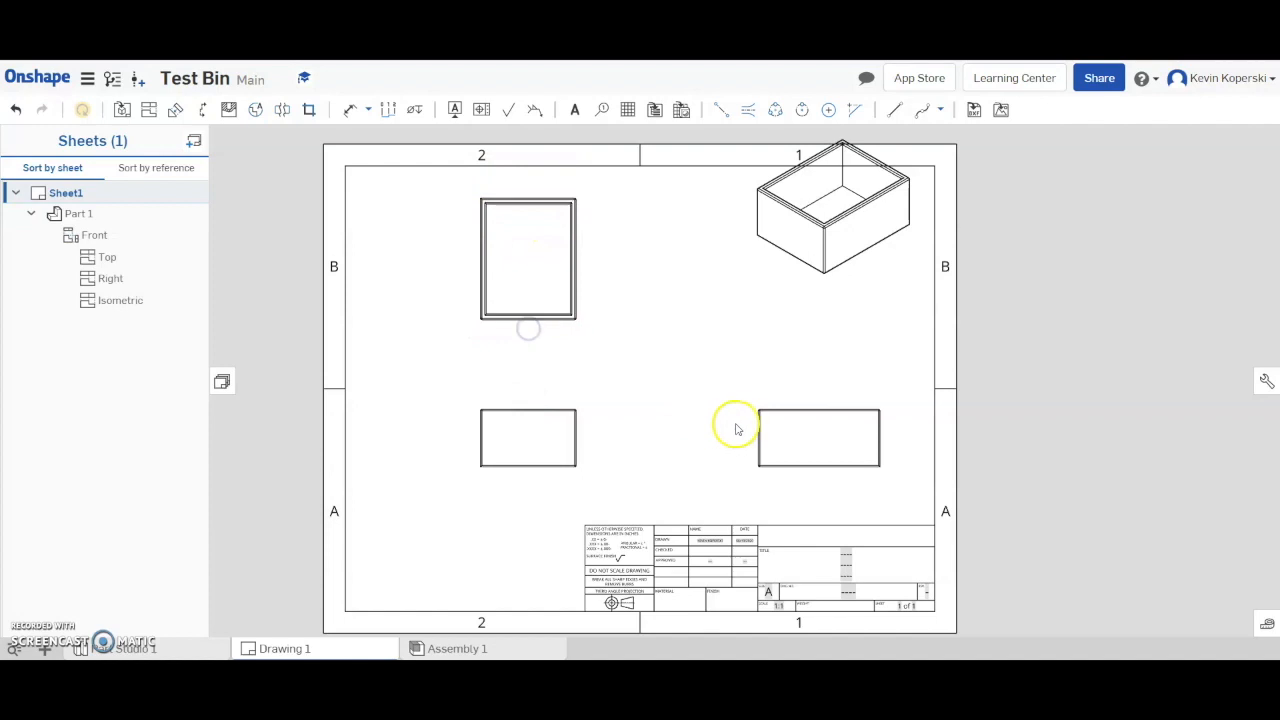
pyautogui.moveTo(760, 434); pyautogui.dragTo(696, 434)
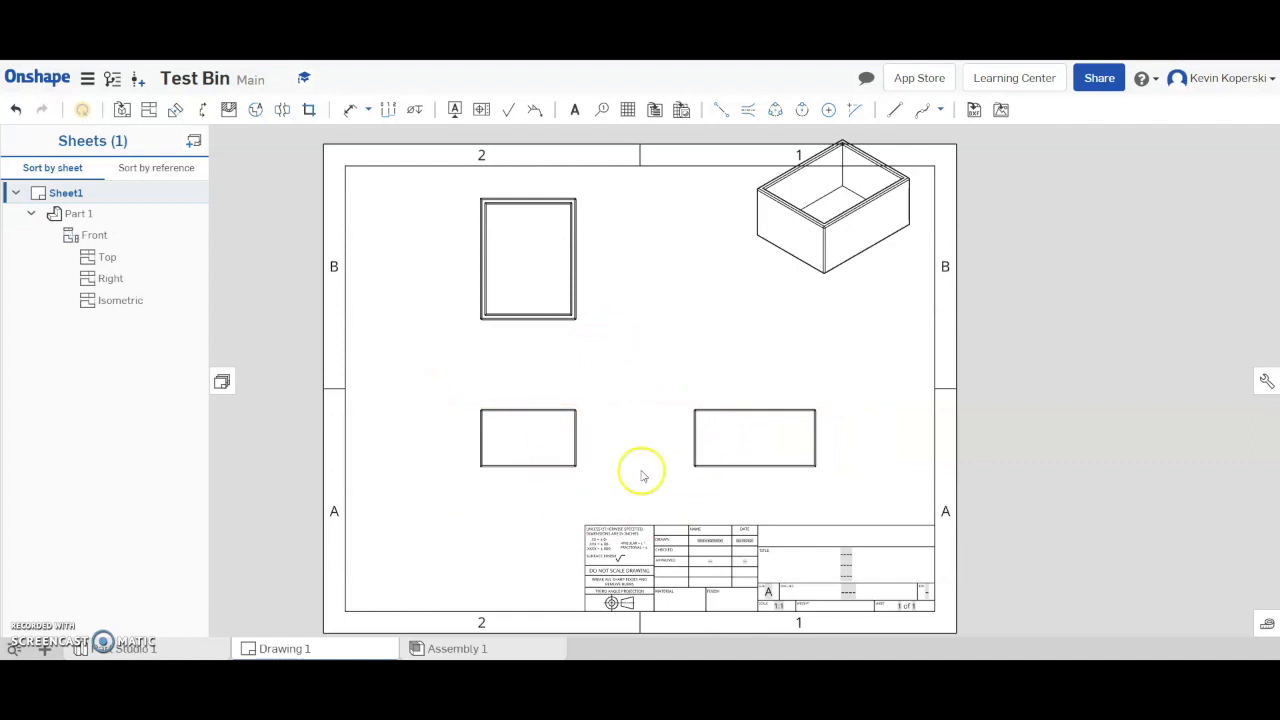
pyautogui.click(777, 226)
pyautogui.moveTo(777, 226); pyautogui.dragTo(697, 282)
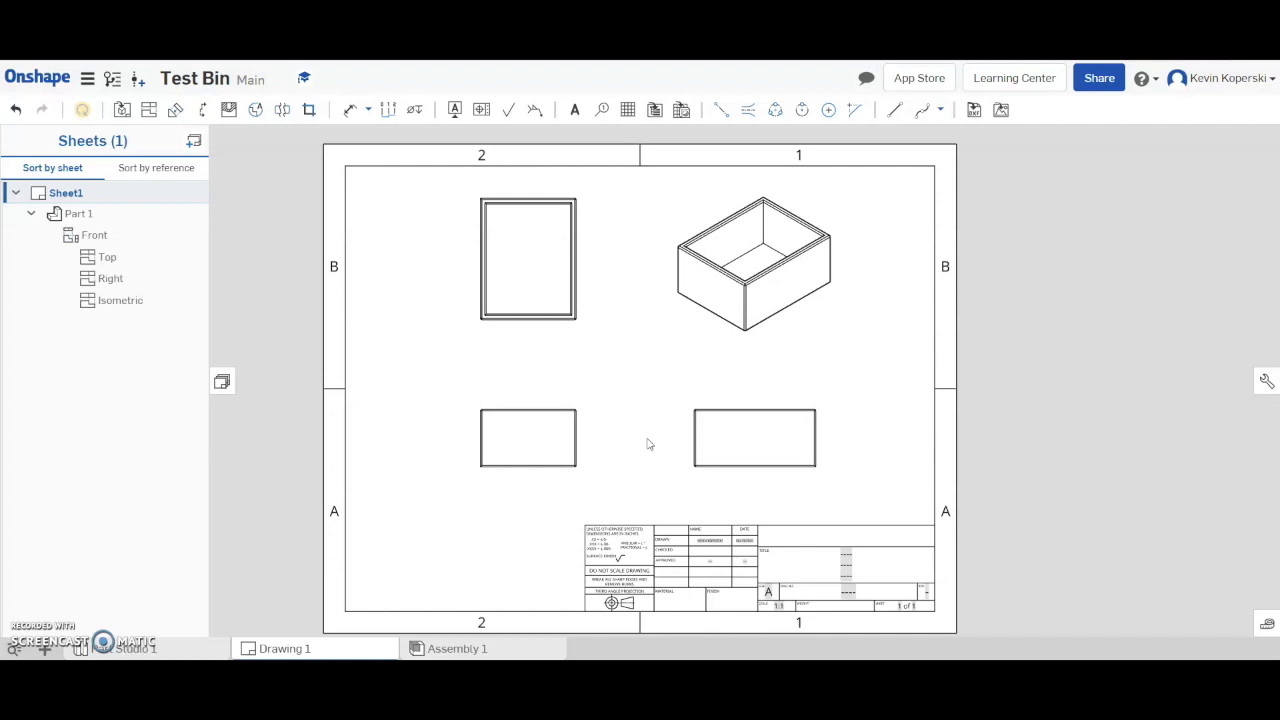
# - Delete the front view, then try the top view in its place and return it to the upper part of the sheet
pyautogui.click(508, 434)
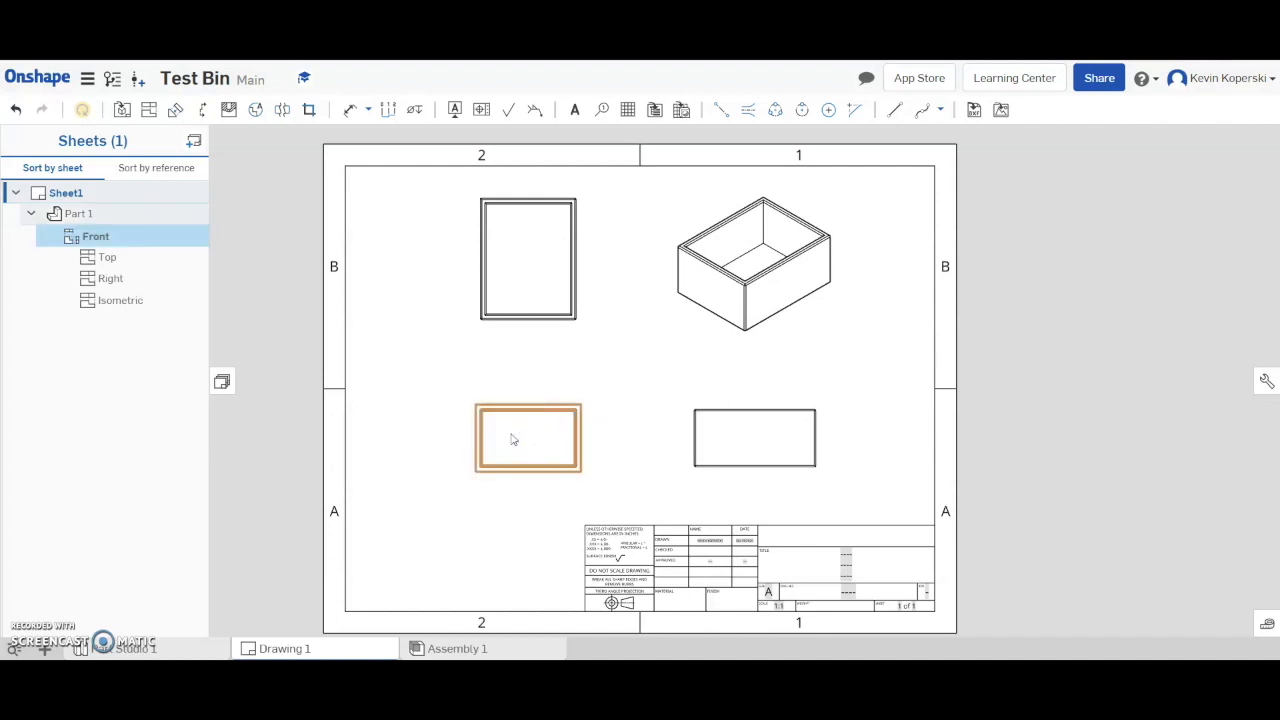
pyautogui.press('Delete')
pyautogui.moveTo(531, 243); pyautogui.dragTo(528, 410)
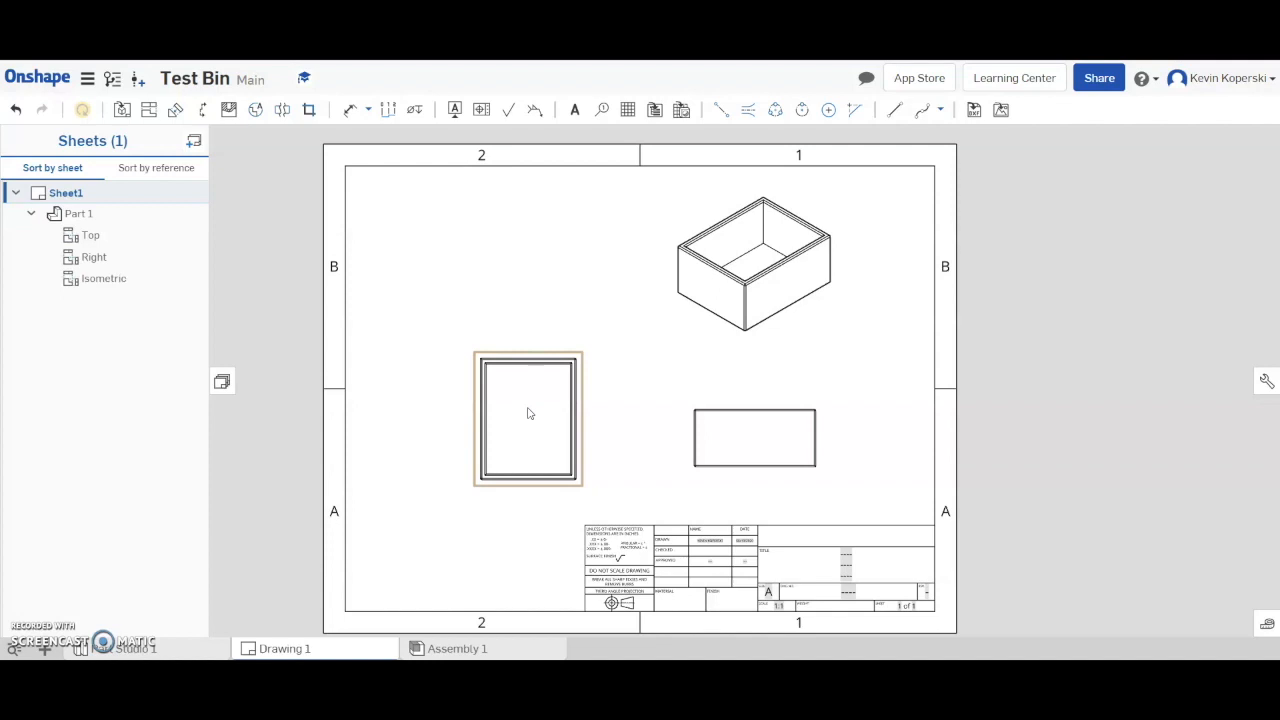
pyautogui.moveTo(530, 415); pyautogui.dragTo(530, 270)
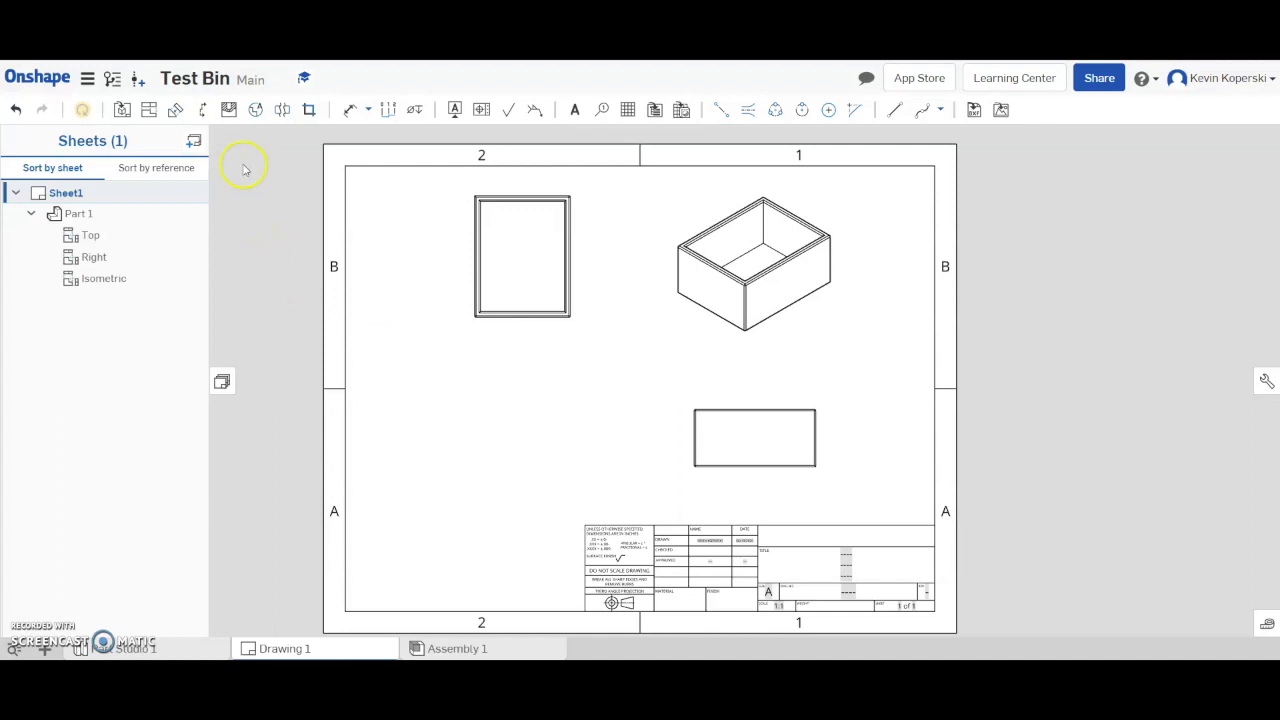
# - Create a section view labelled A with a horizontal cut line through the upper half of the top view, placed directly below it
pyautogui.click(205, 107)
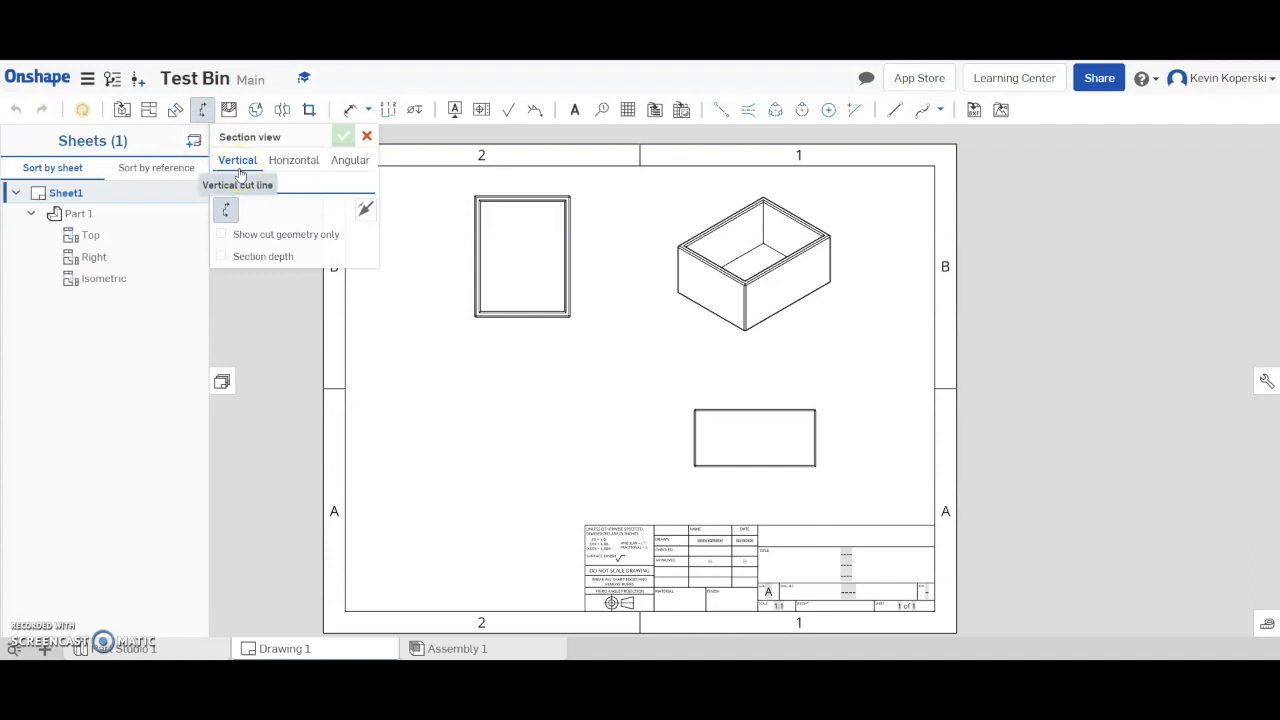
pyautogui.click(423, 283)
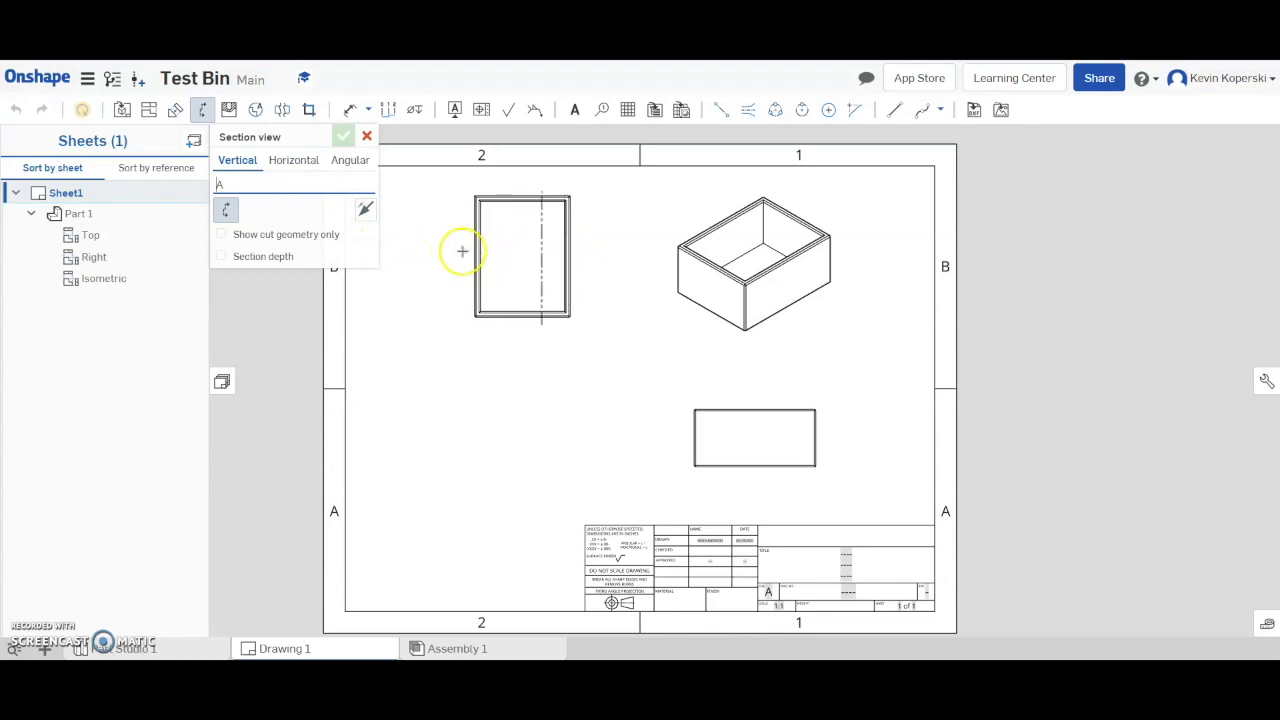
pyautogui.click(282, 166)
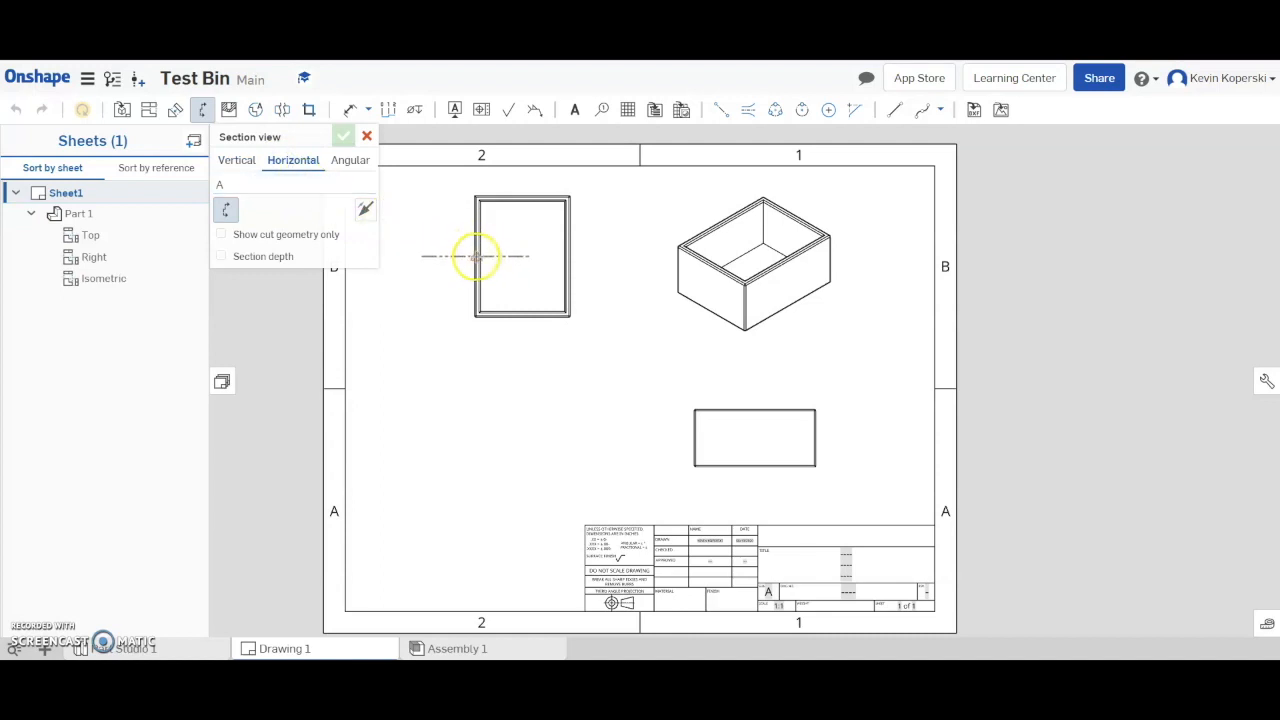
pyautogui.scroll(-1, 476, 256)
pyautogui.scroll(5, 477, 256)
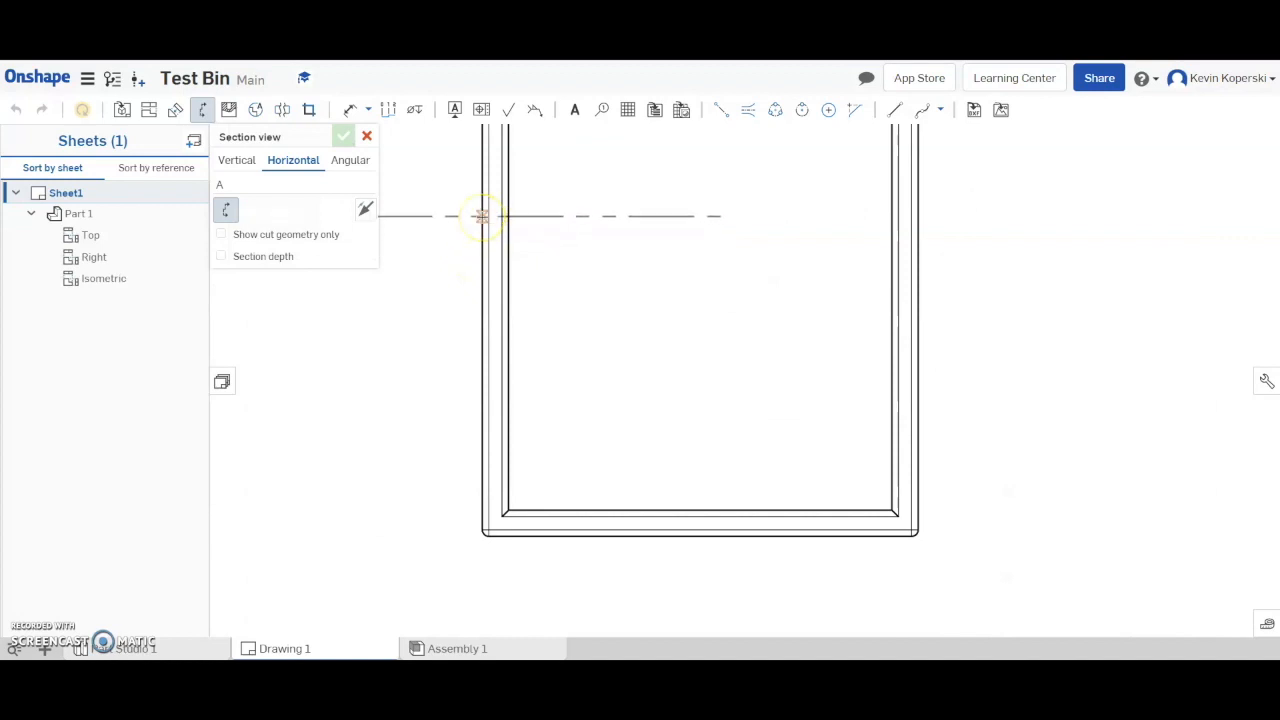
pyautogui.scroll(-2, 481, 216)
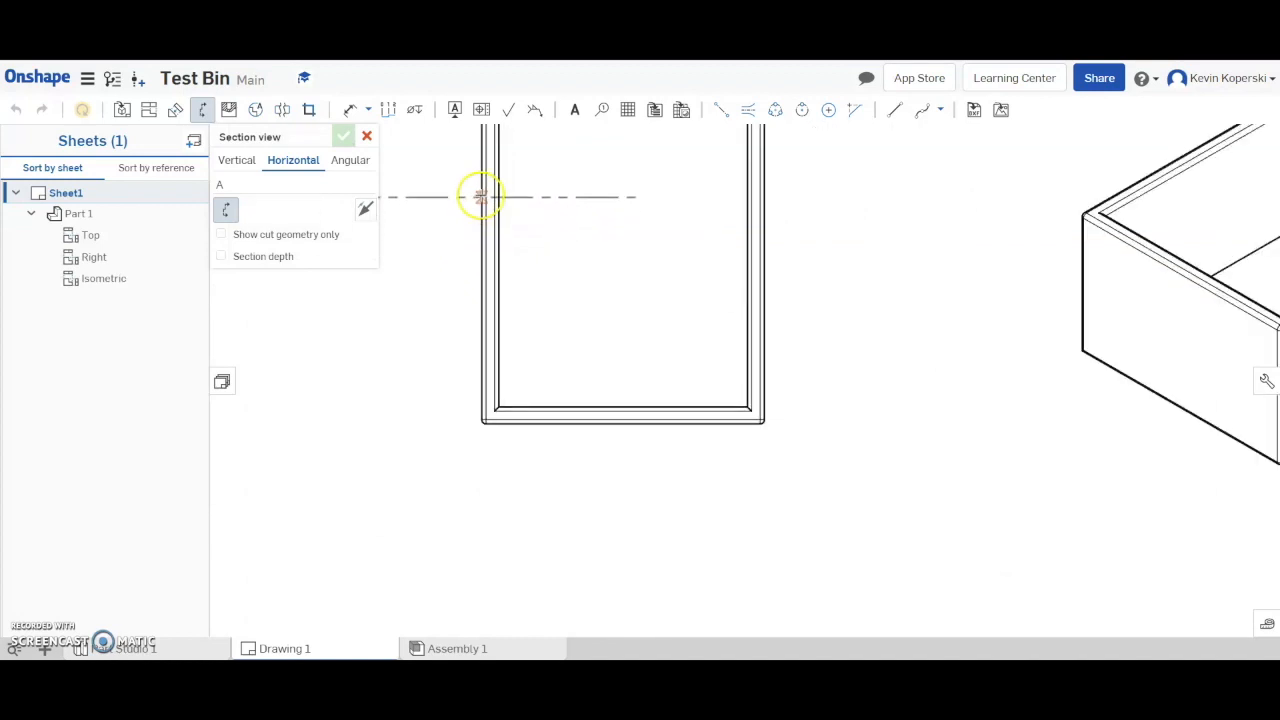
pyautogui.click(481, 194)
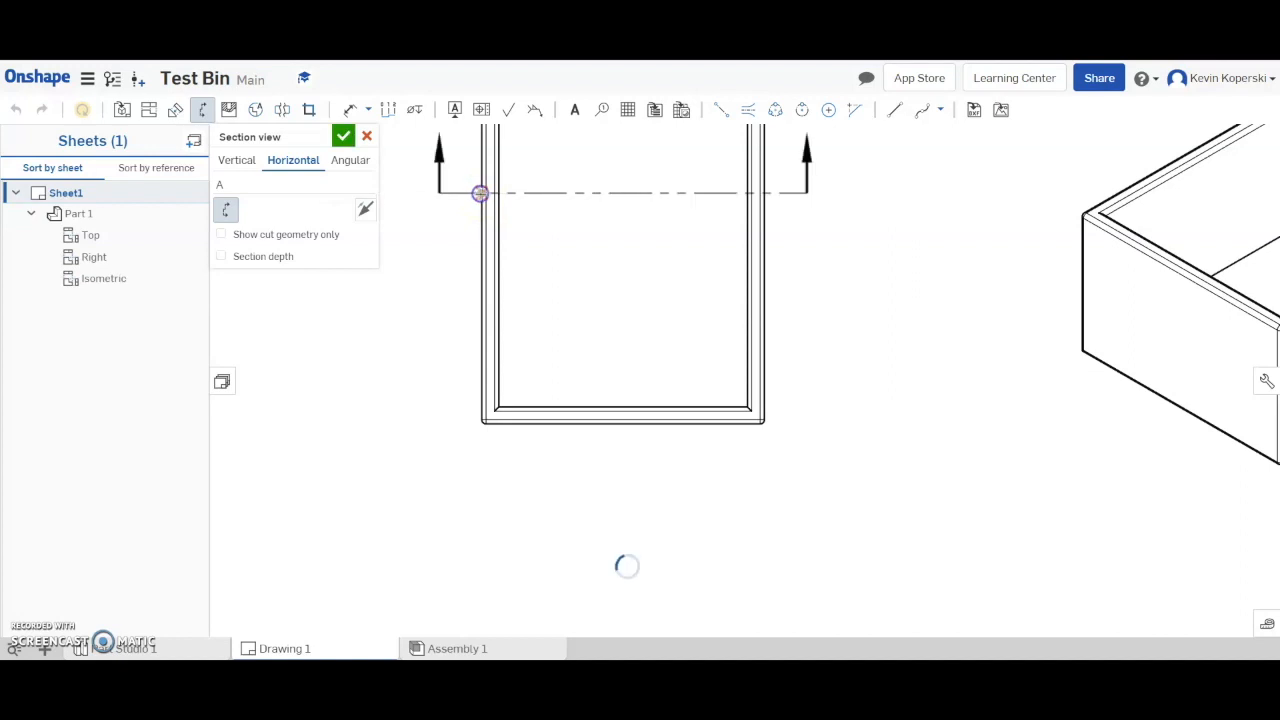
pyautogui.scroll(-5, 609, 203)
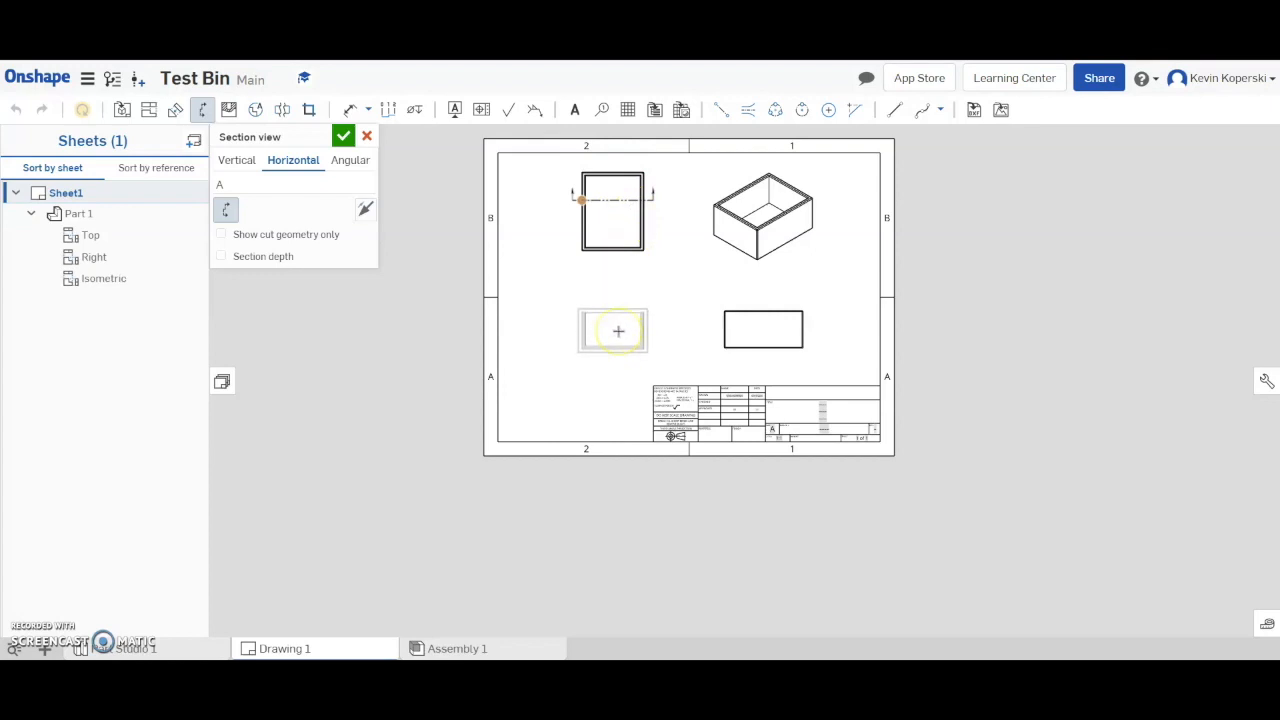
pyautogui.click(618, 331)
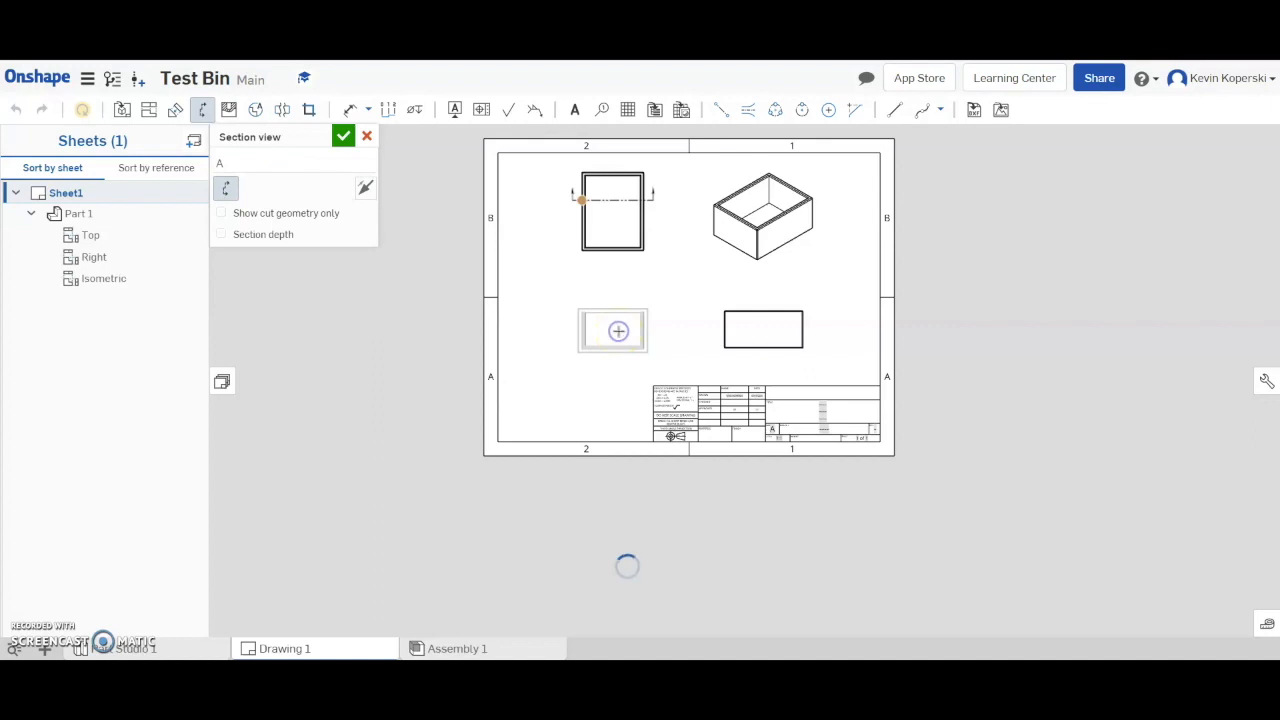
# - Examine the cut walls in the section view, its cutting line on the top view, and the rounded corners of the right-side view
pyautogui.scroll(-2, 630, 348)
pyautogui.scroll(6, 614, 366)
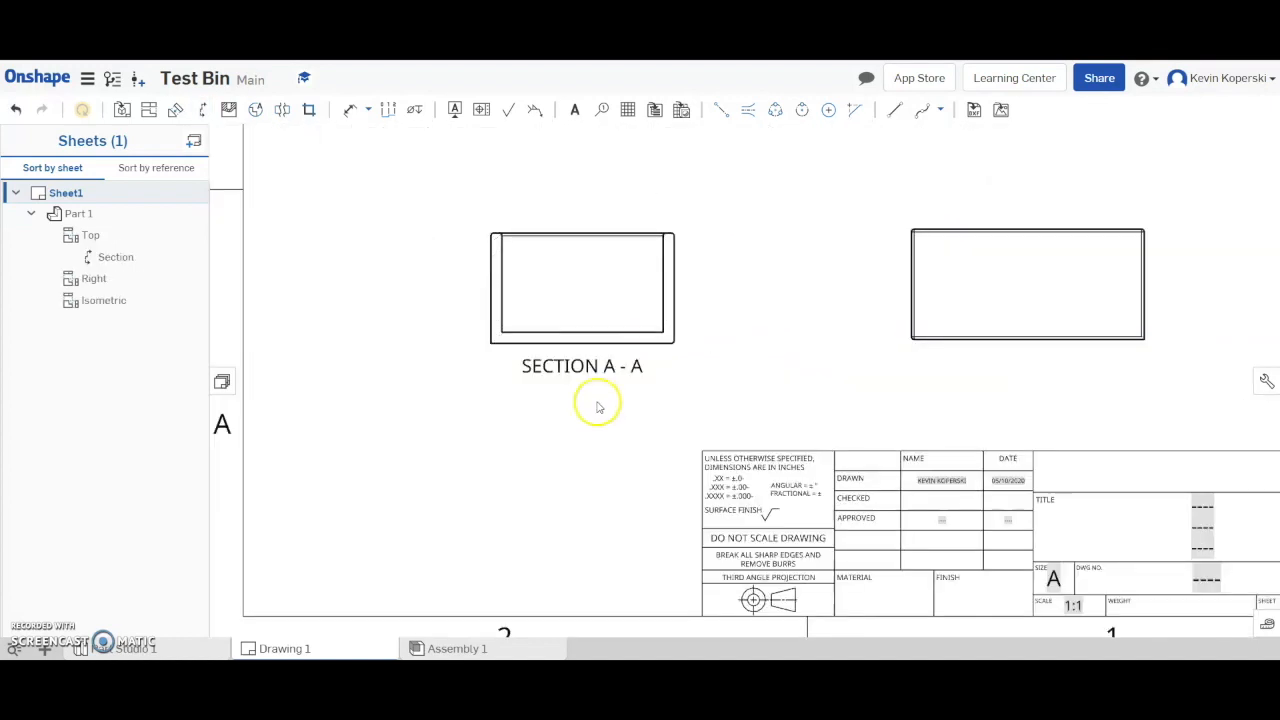
pyautogui.scroll(-5, 592, 402)
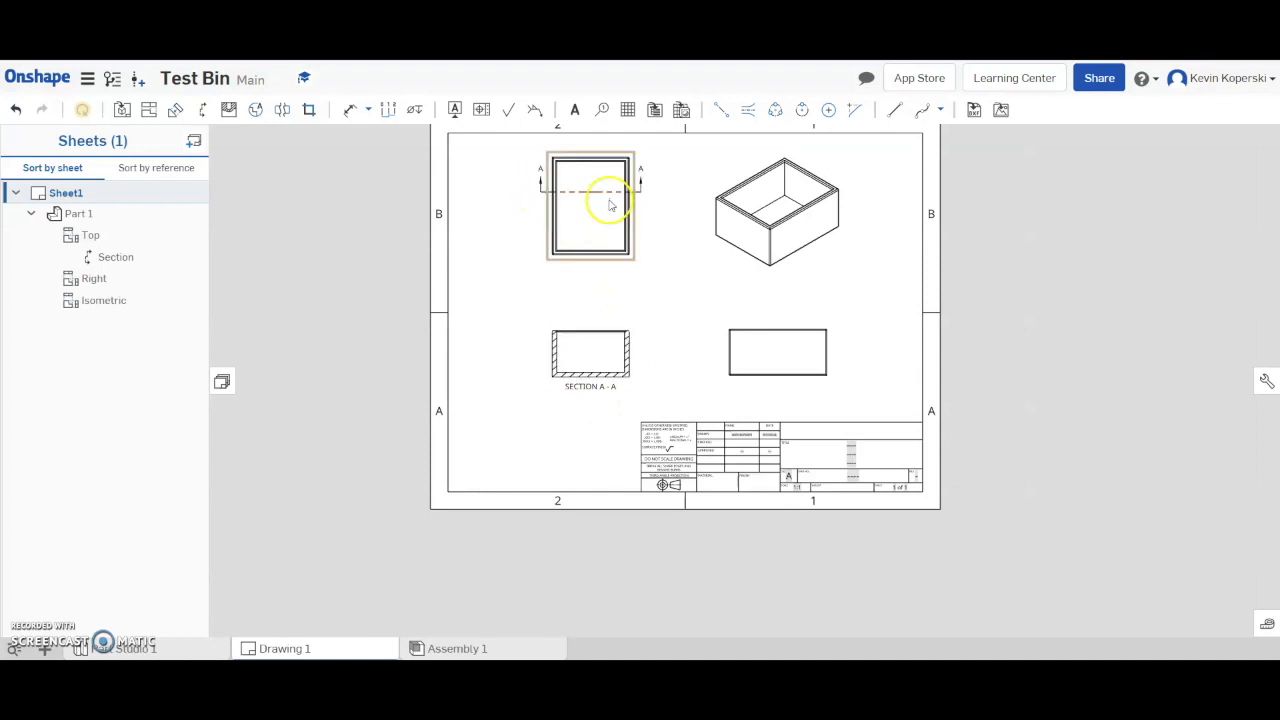
pyautogui.scroll(6, 591, 368)
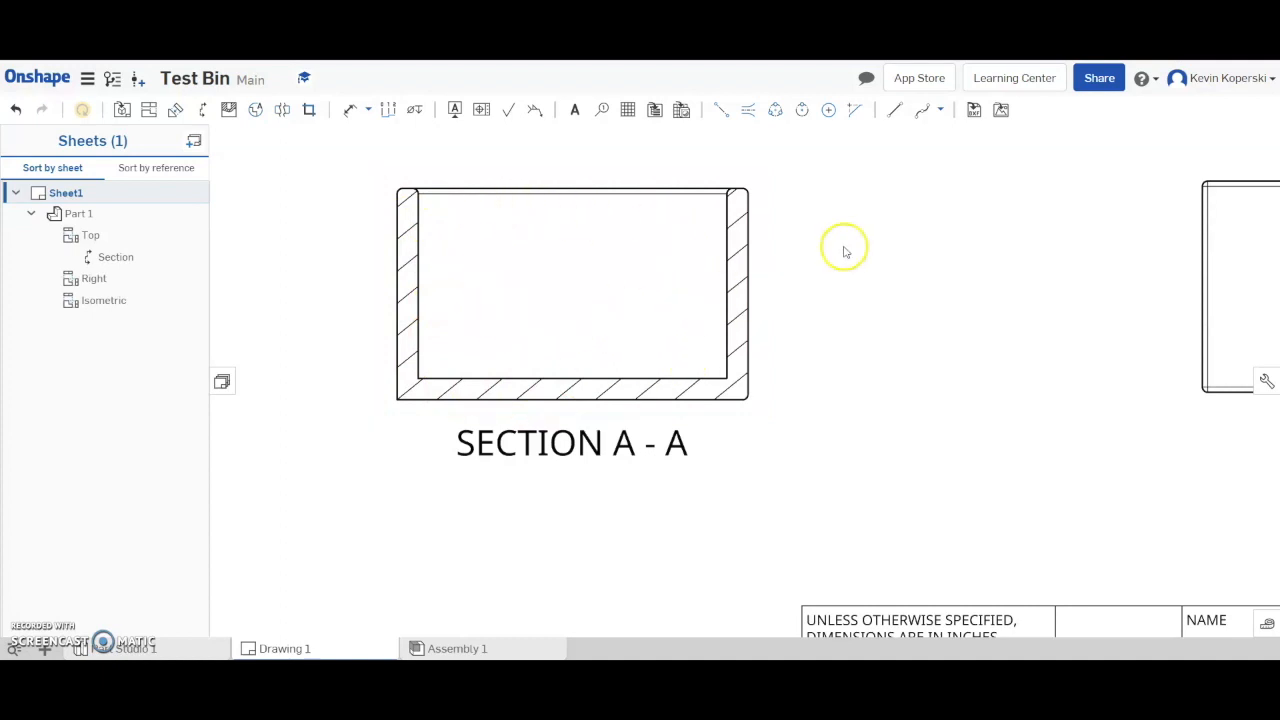
pyautogui.scroll(-3, 816, 215)
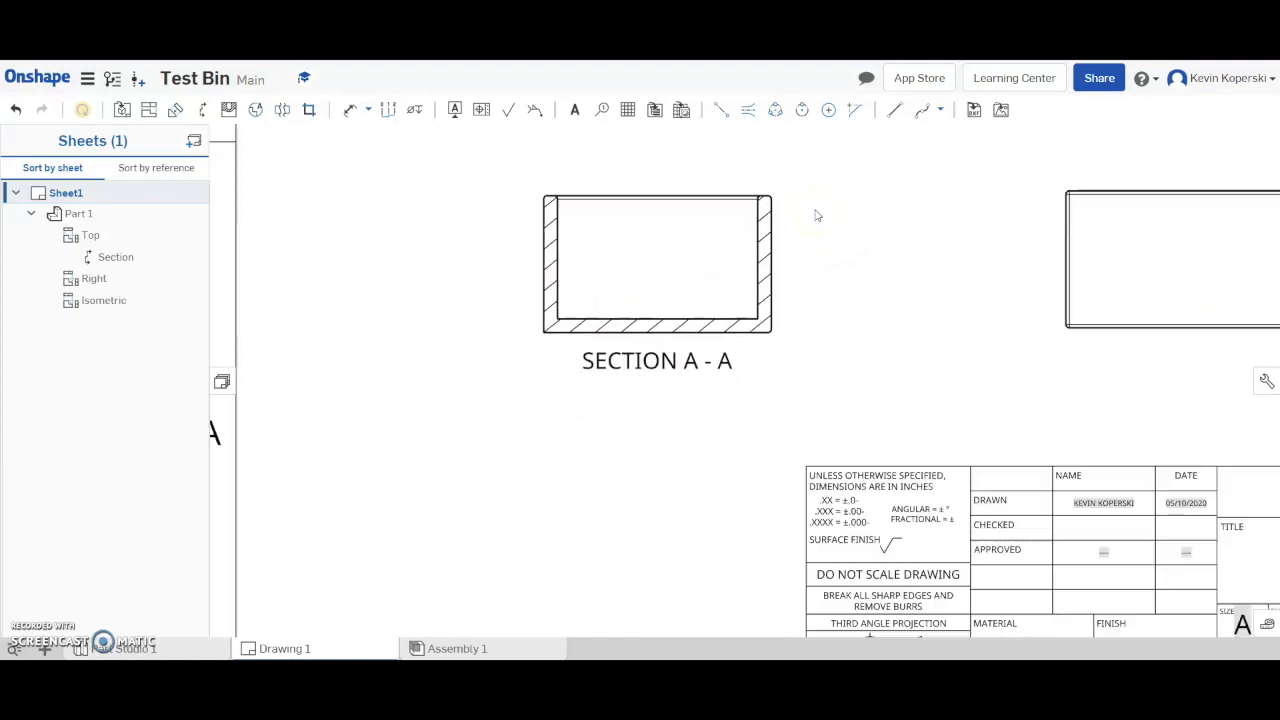
pyautogui.scroll(-1, 951, 228)
pyautogui.scroll(-1, 951, 228)
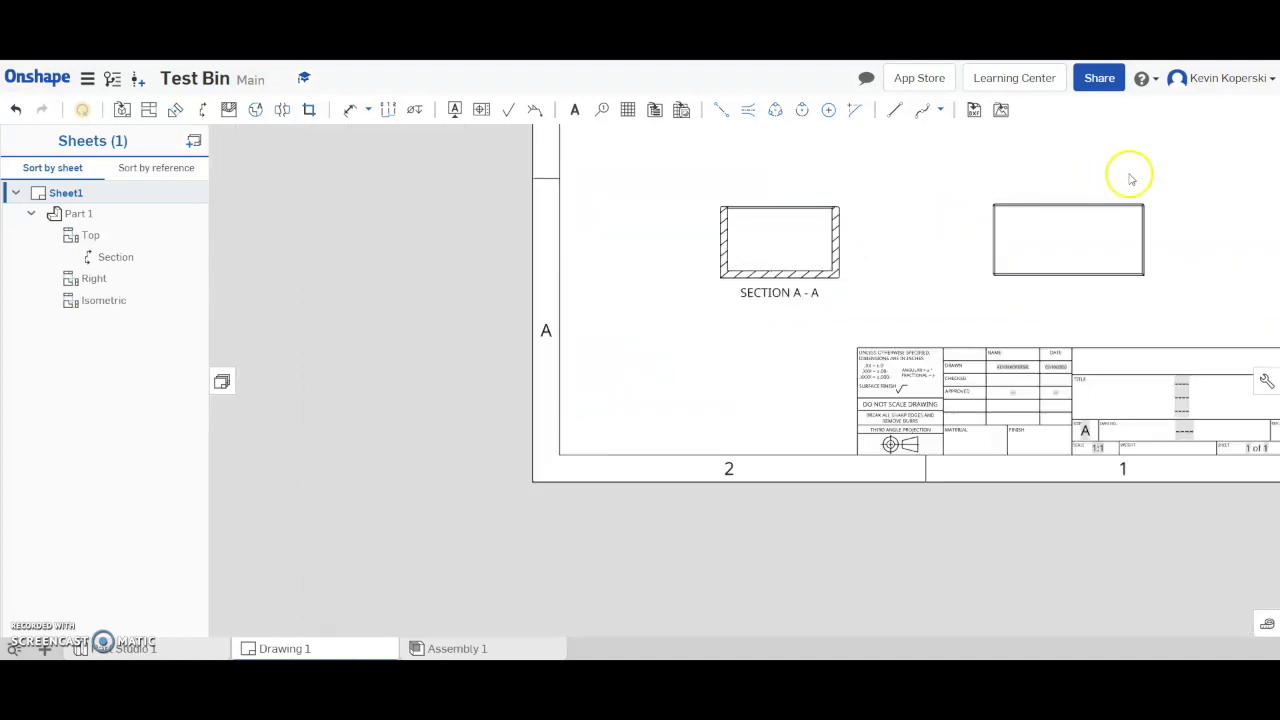
pyautogui.scroll(4, 1194, 174)
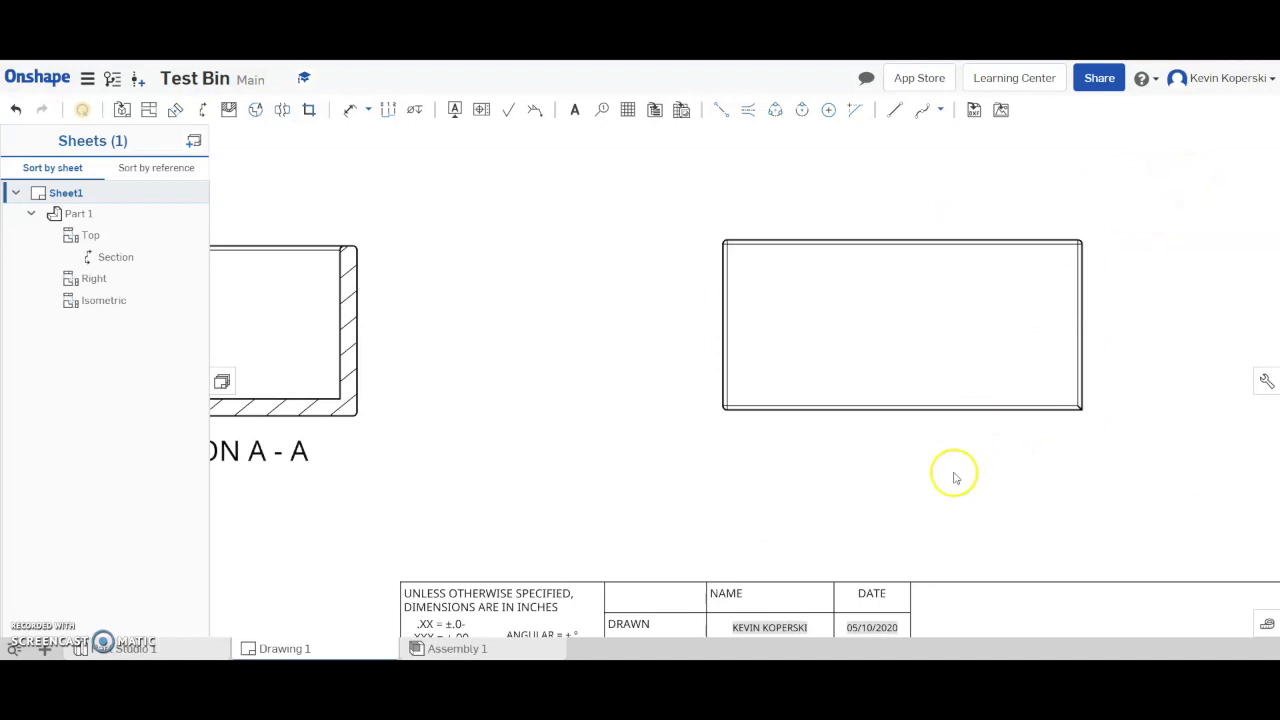
pyautogui.scroll(2, 730, 246)
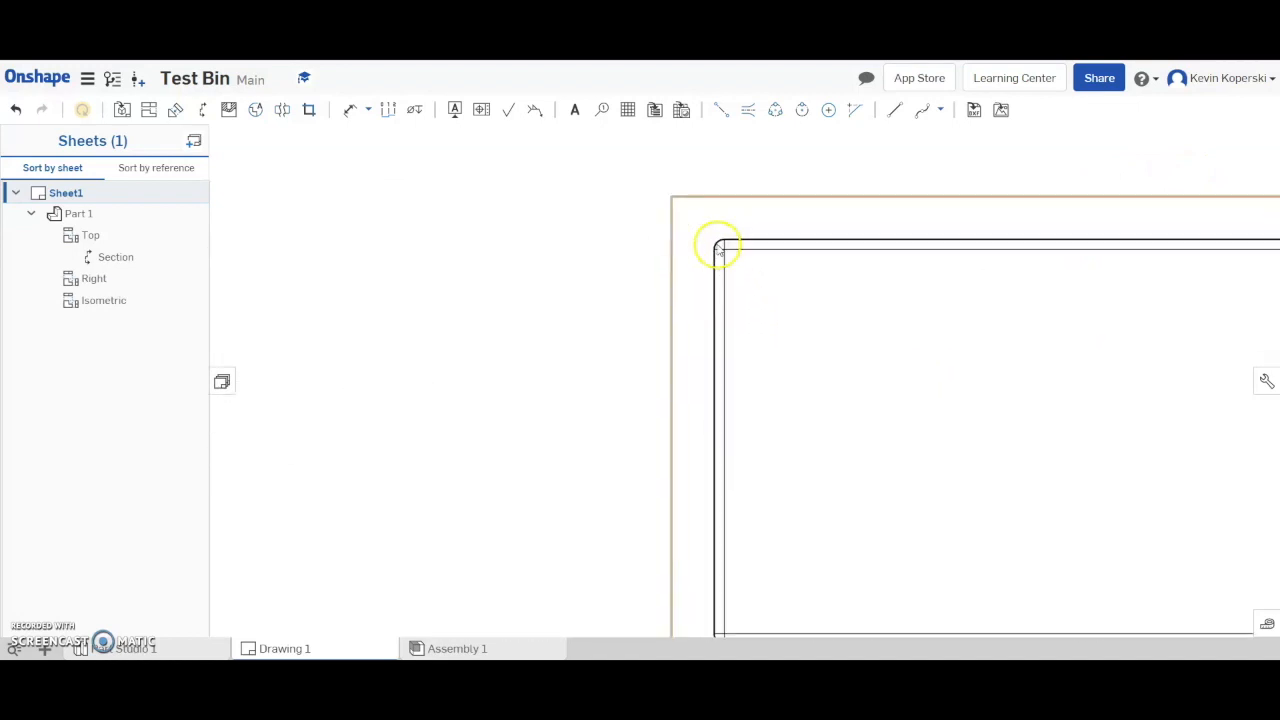
pyautogui.scroll(-4, 734, 323)
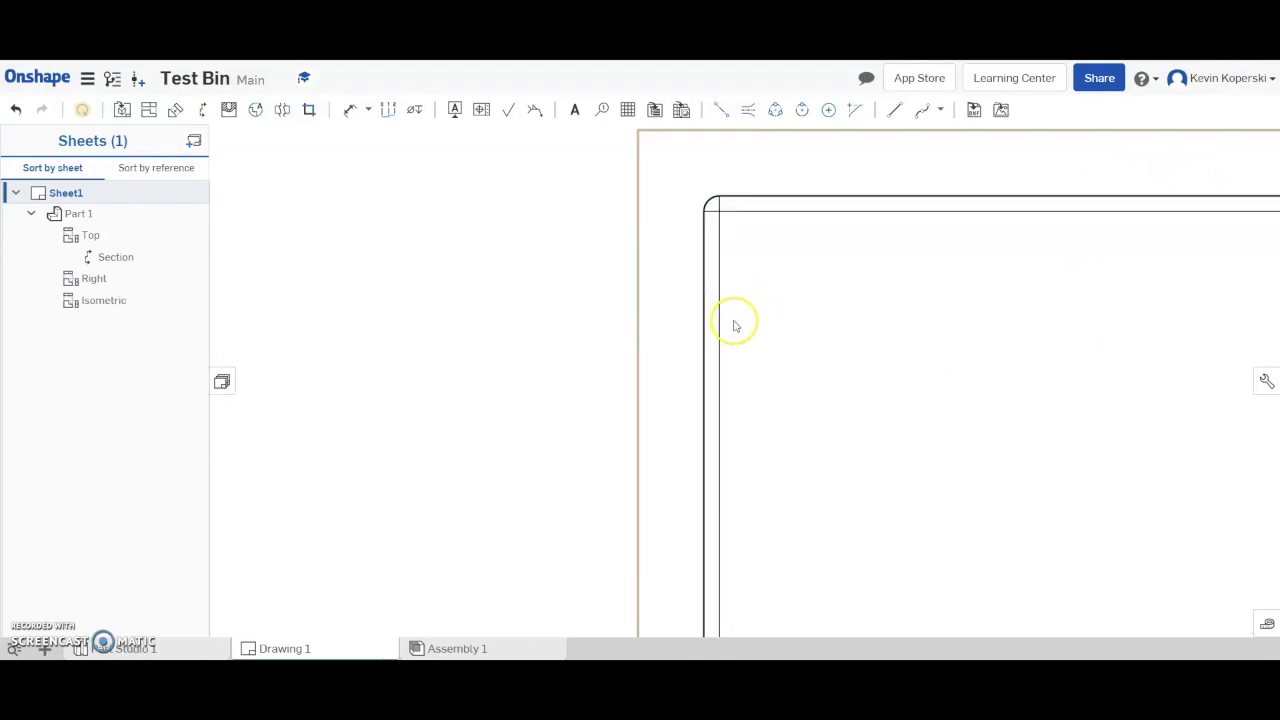
pyautogui.scroll(-6, 734, 323)
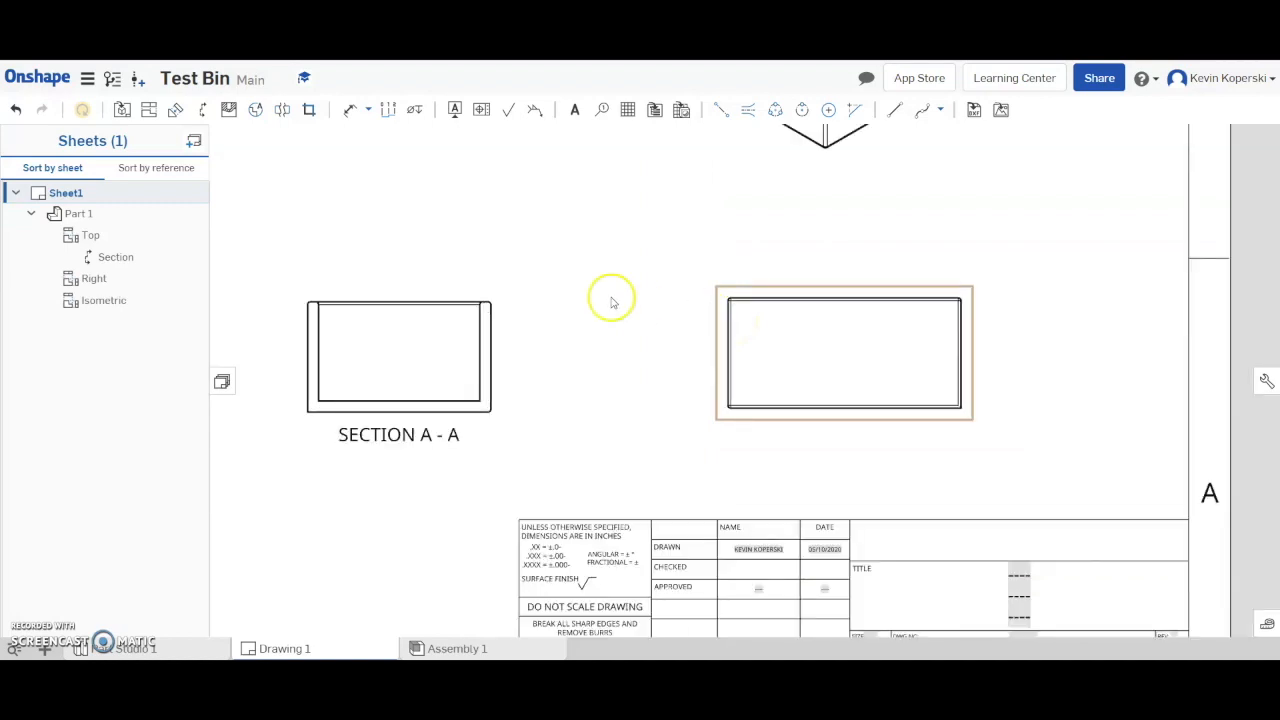
pyautogui.scroll(-2, 398, 188)
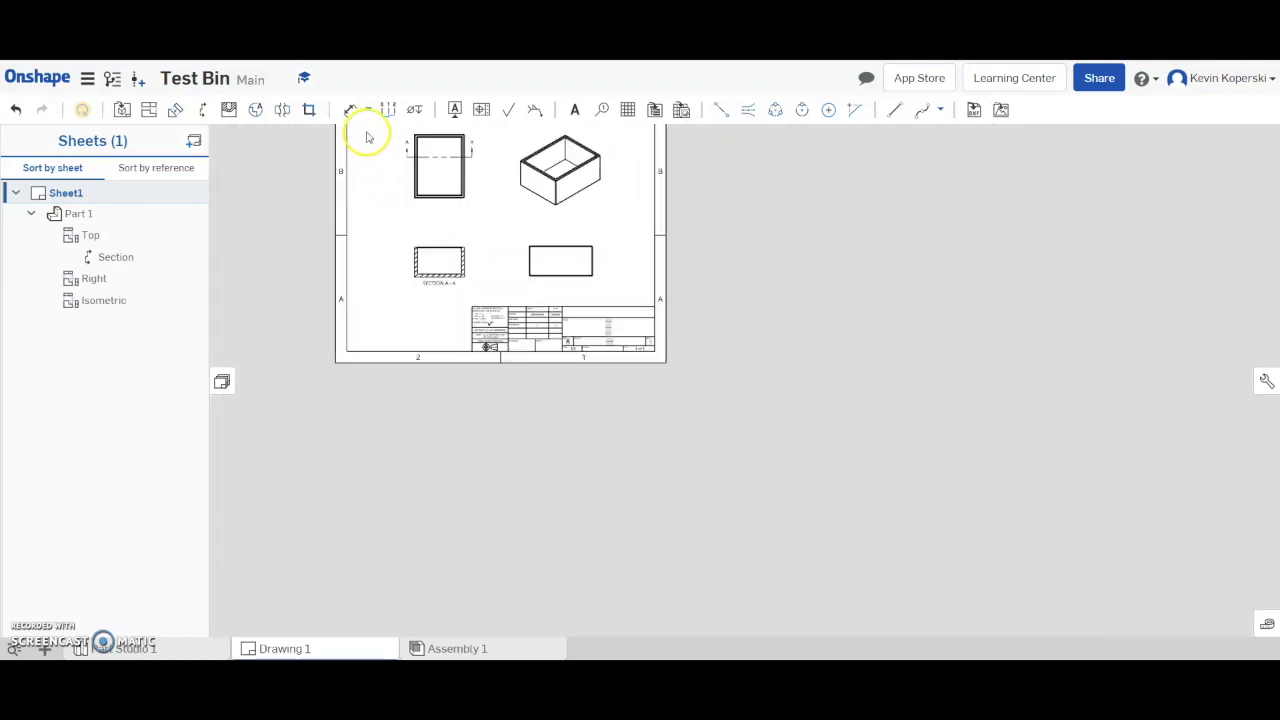
pyautogui.scroll(4, 366, 130)
pyautogui.scroll(1, 428, 163)
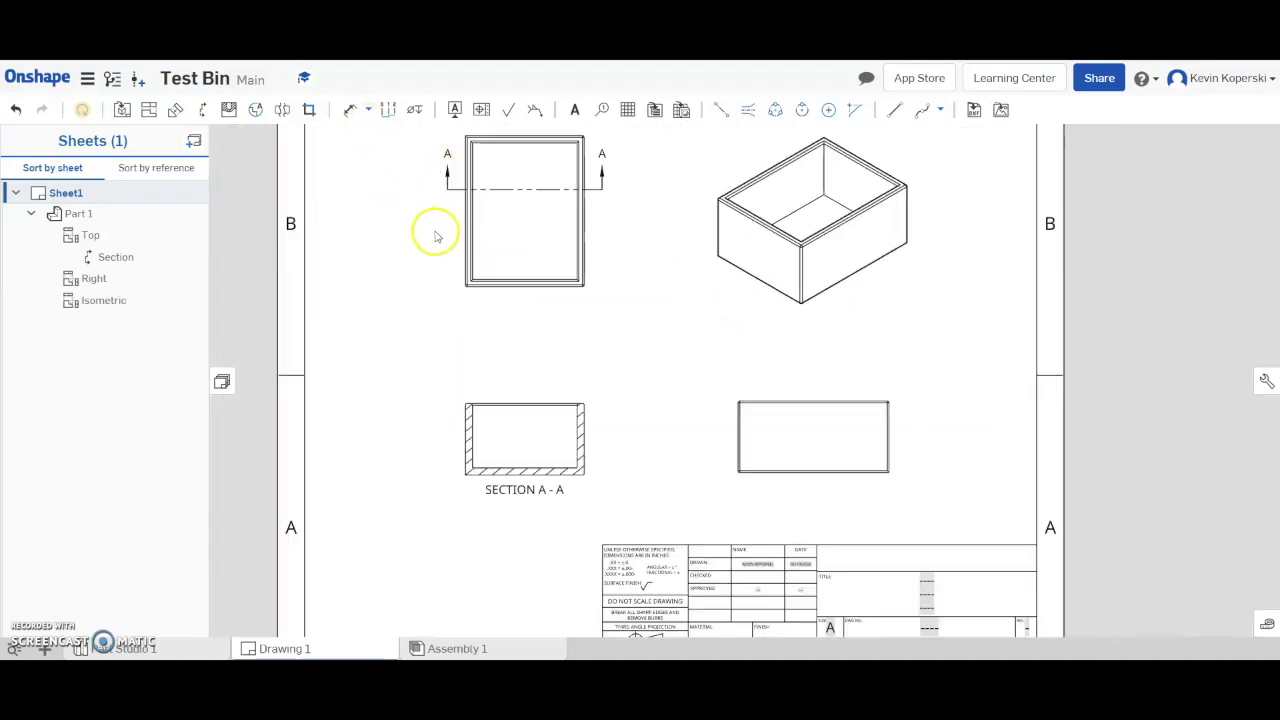
pyautogui.scroll(2, 434, 232)
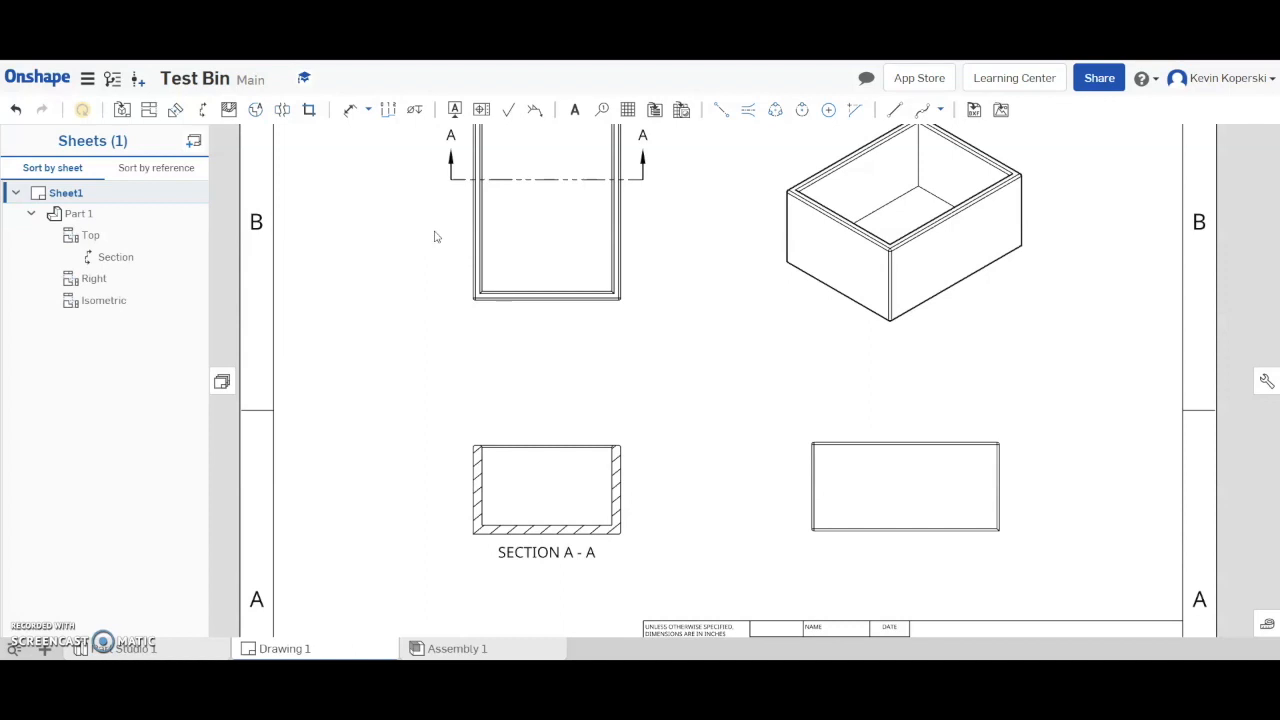
# - Add a radial dimension to the upper-left corner arc of the right-side view, placing its text above and left of the corner
pyautogui.click(368, 112)
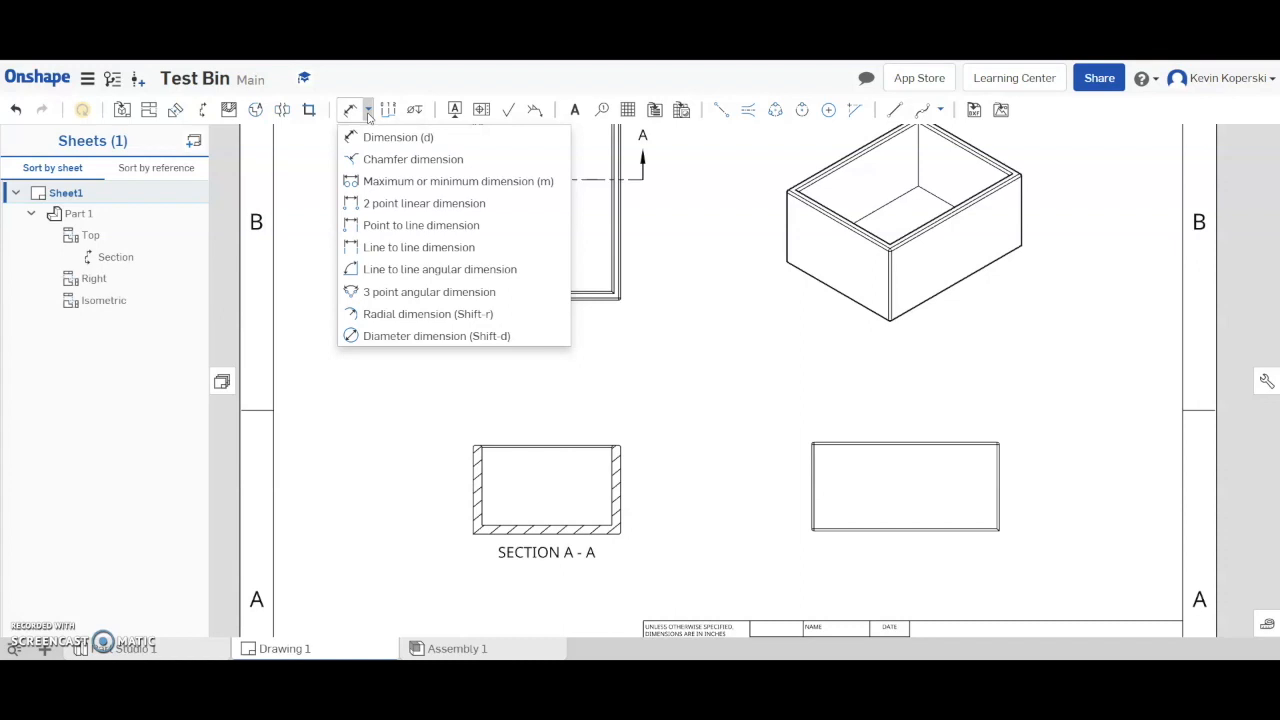
pyautogui.click(397, 314)
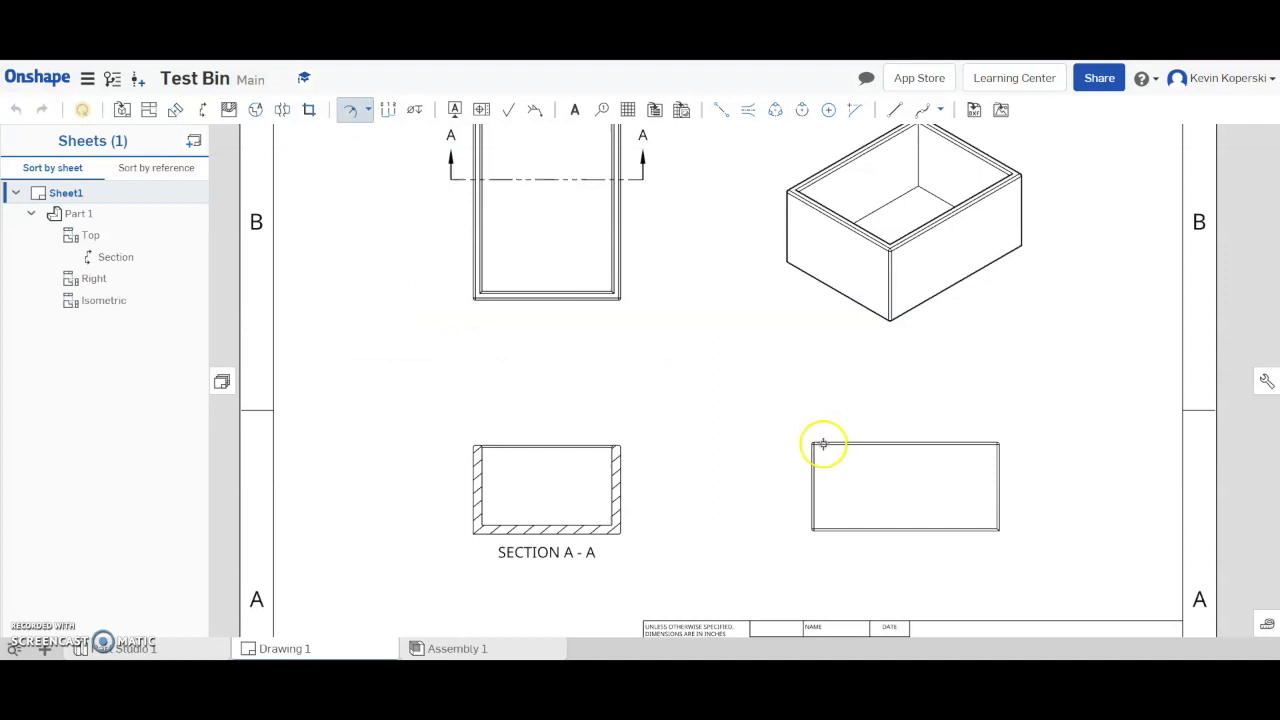
pyautogui.scroll(6, 823, 440)
pyautogui.scroll(2, 790, 465)
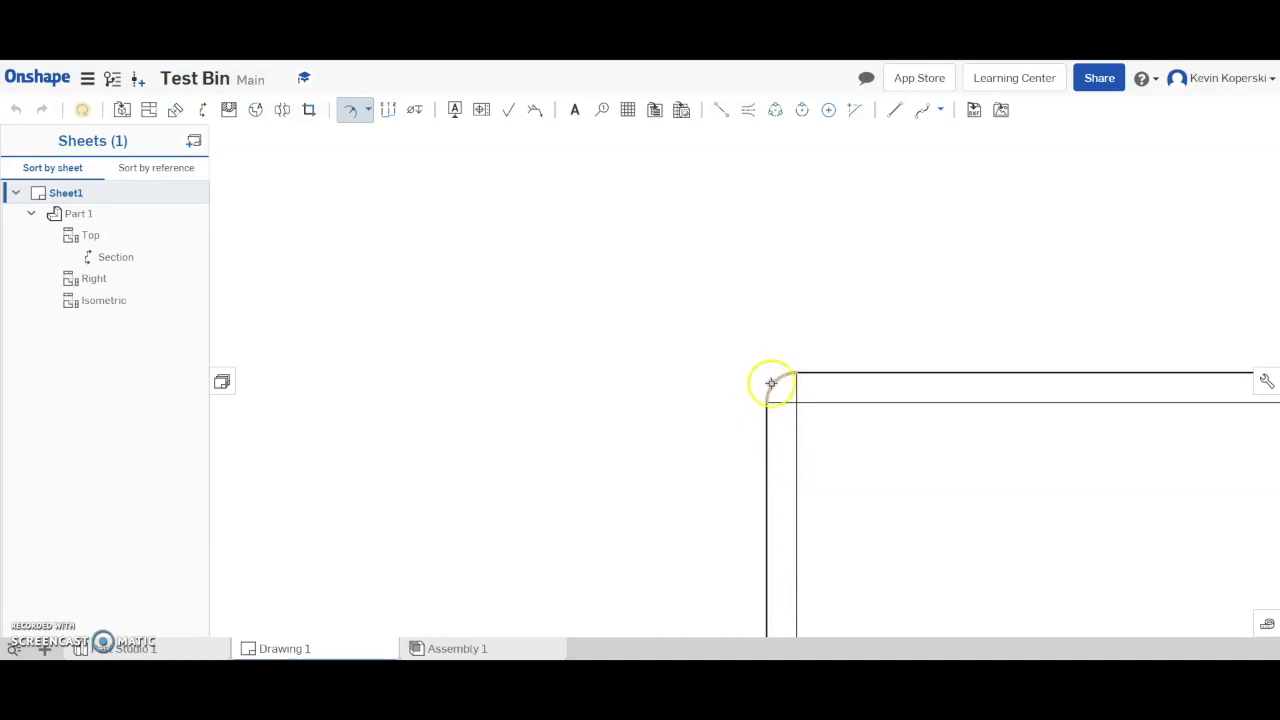
pyautogui.click(779, 376)
pyautogui.scroll(-2, 779, 376)
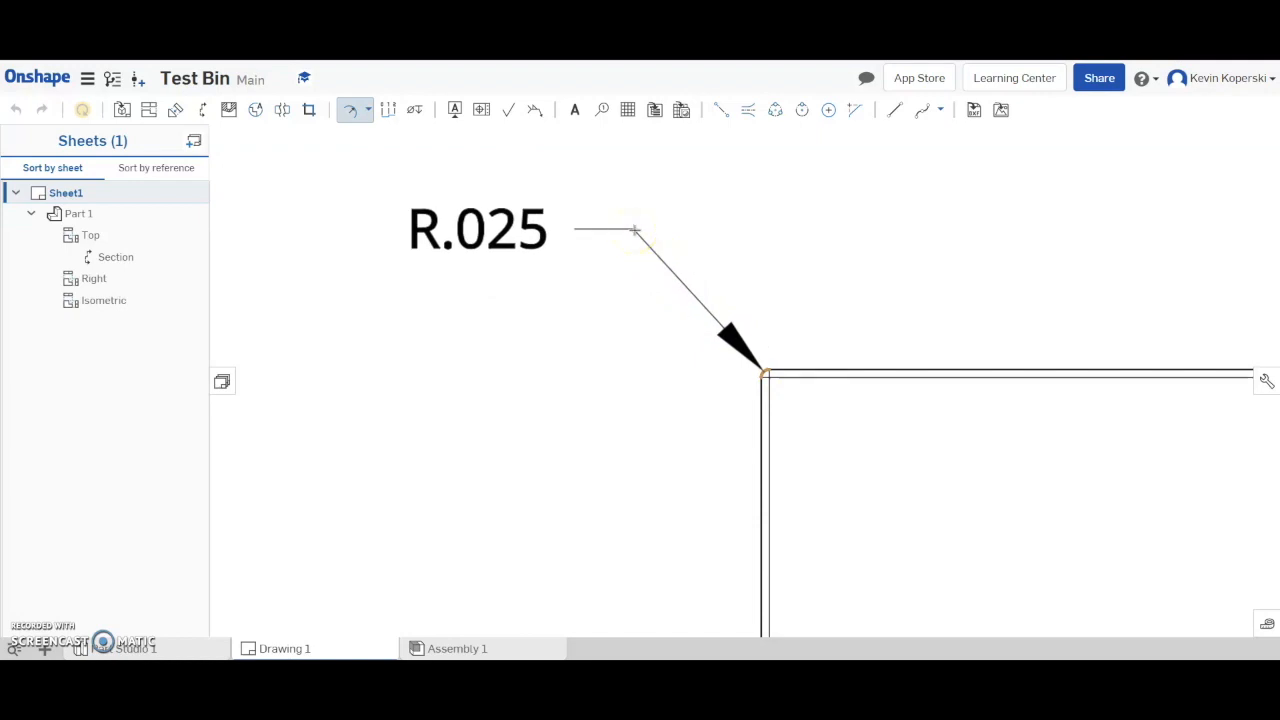
pyautogui.click(634, 230)
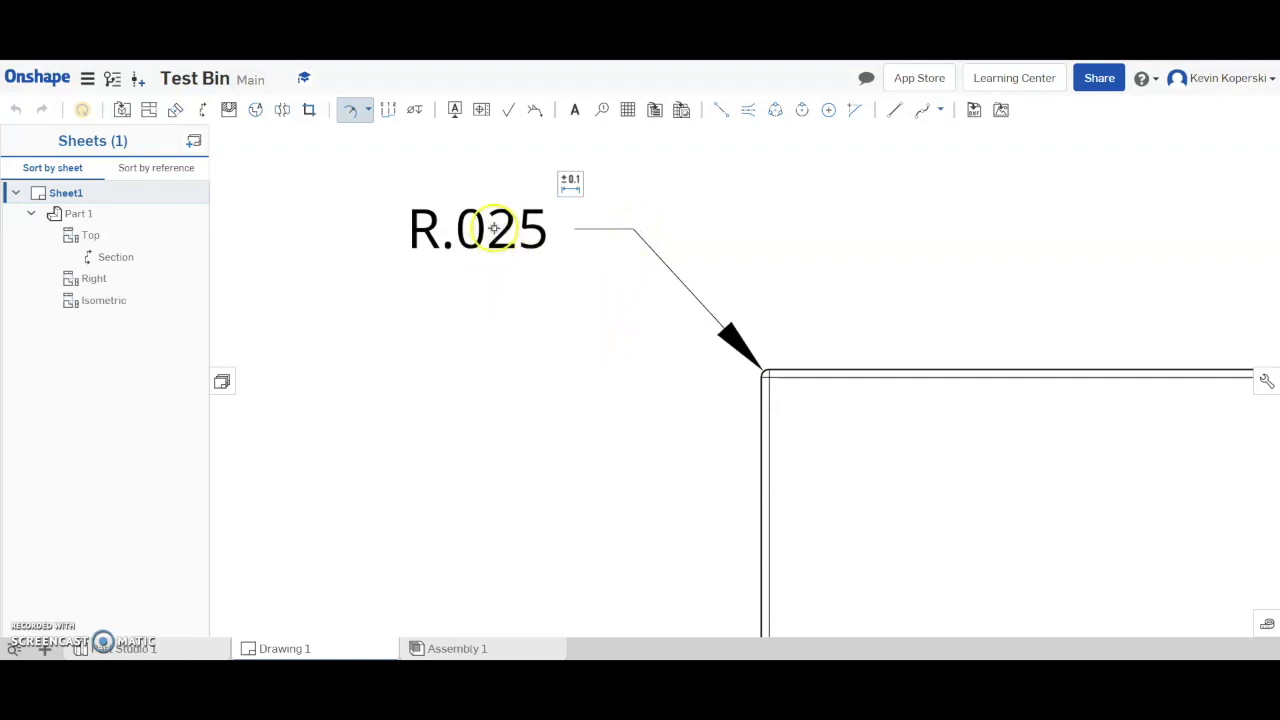
# - Add a 2 point linear dimension for the outer width of section view A-A, placing its text centred above the view
pyautogui.scroll(3, 480, 303)
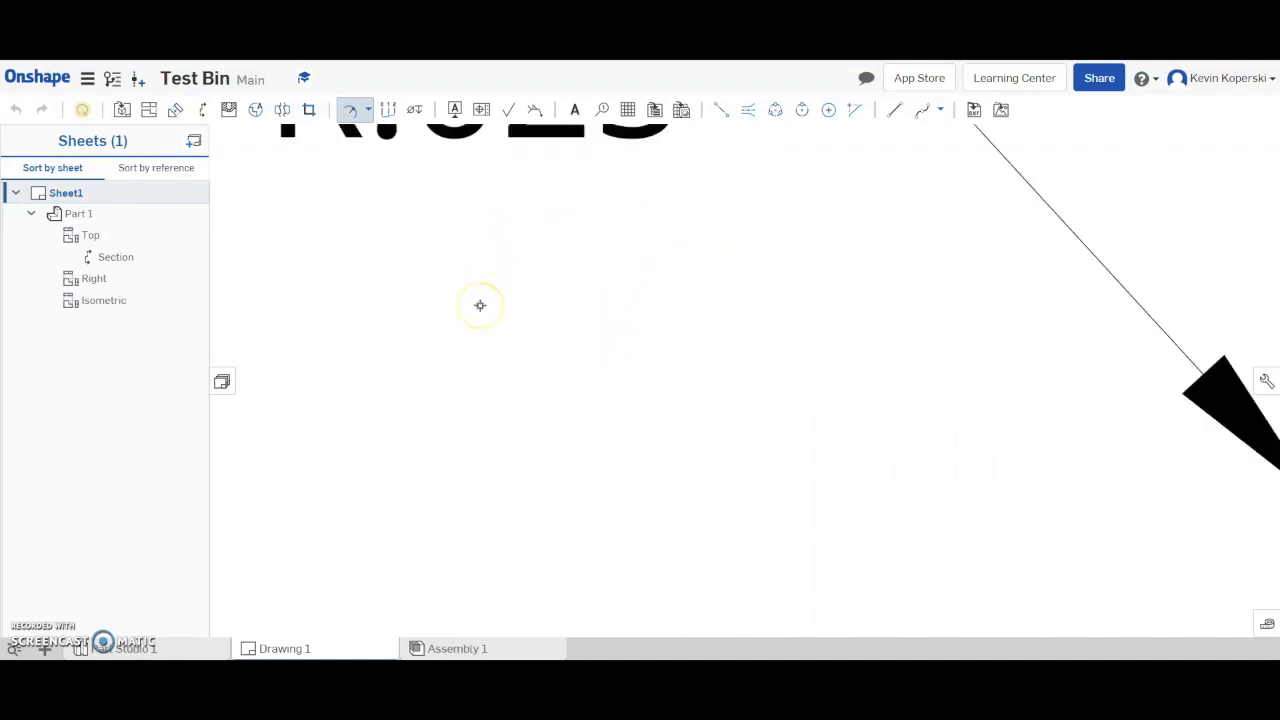
pyautogui.scroll(-8, 480, 303)
pyautogui.scroll(-5, 340, 266)
pyautogui.scroll(5, 226, 243)
pyautogui.scroll(-3, 228, 200)
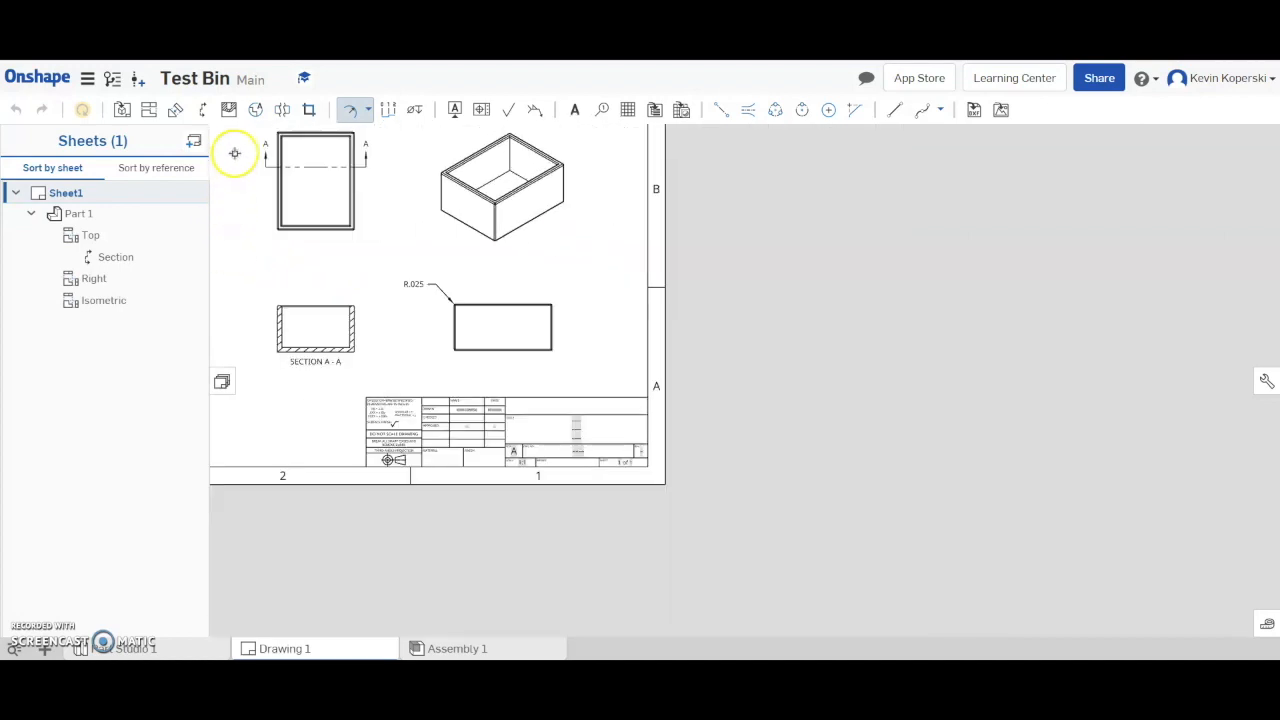
pyautogui.scroll(5, 237, 136)
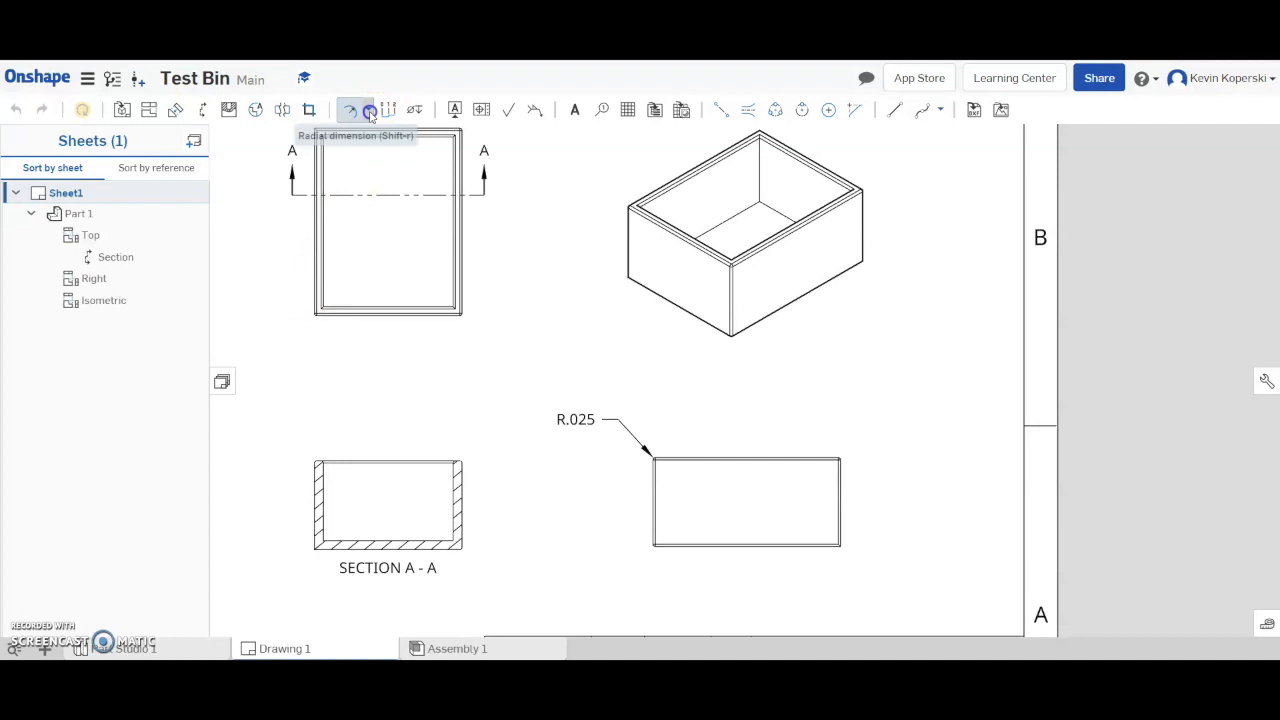
pyautogui.click(369, 111)
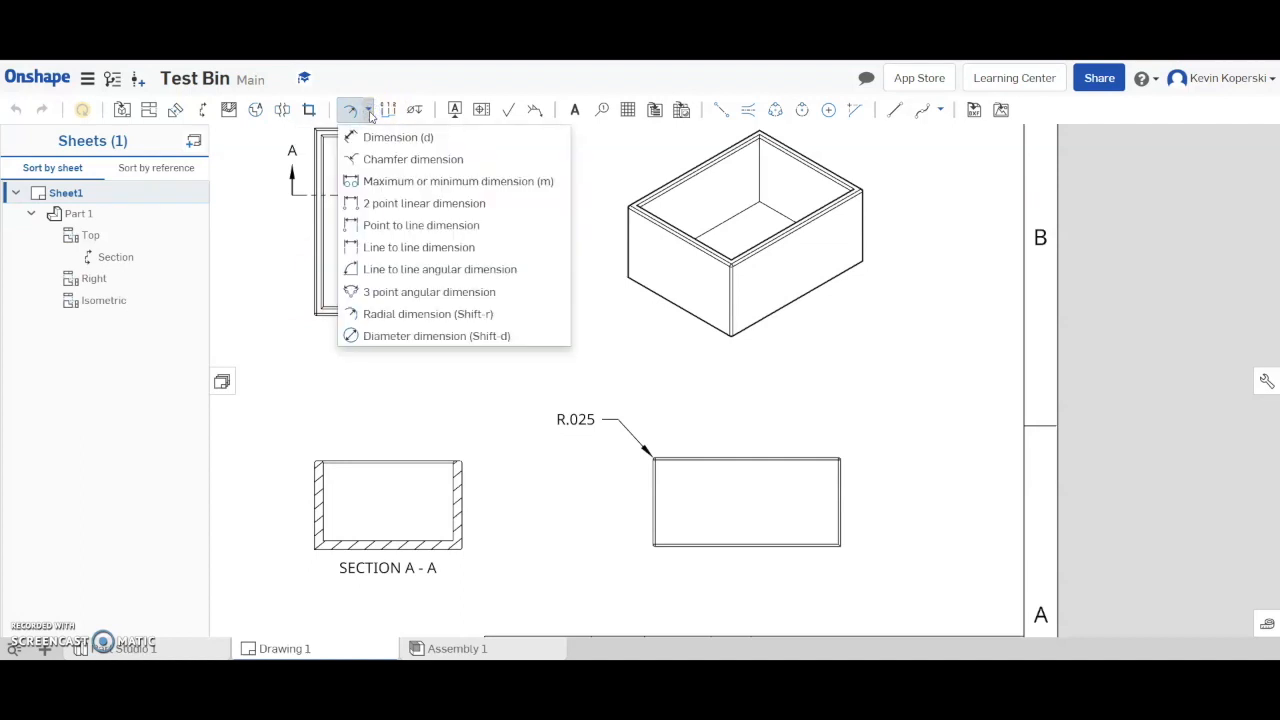
pyautogui.click(383, 188)
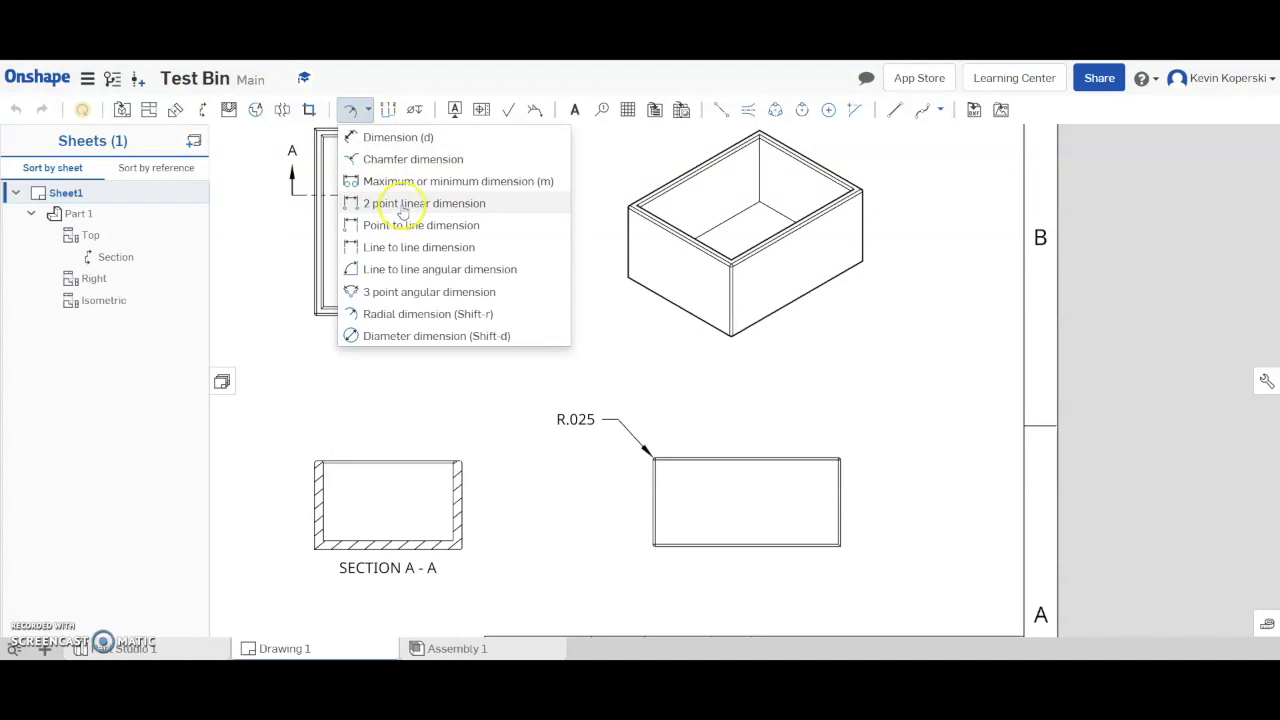
pyautogui.click(402, 205)
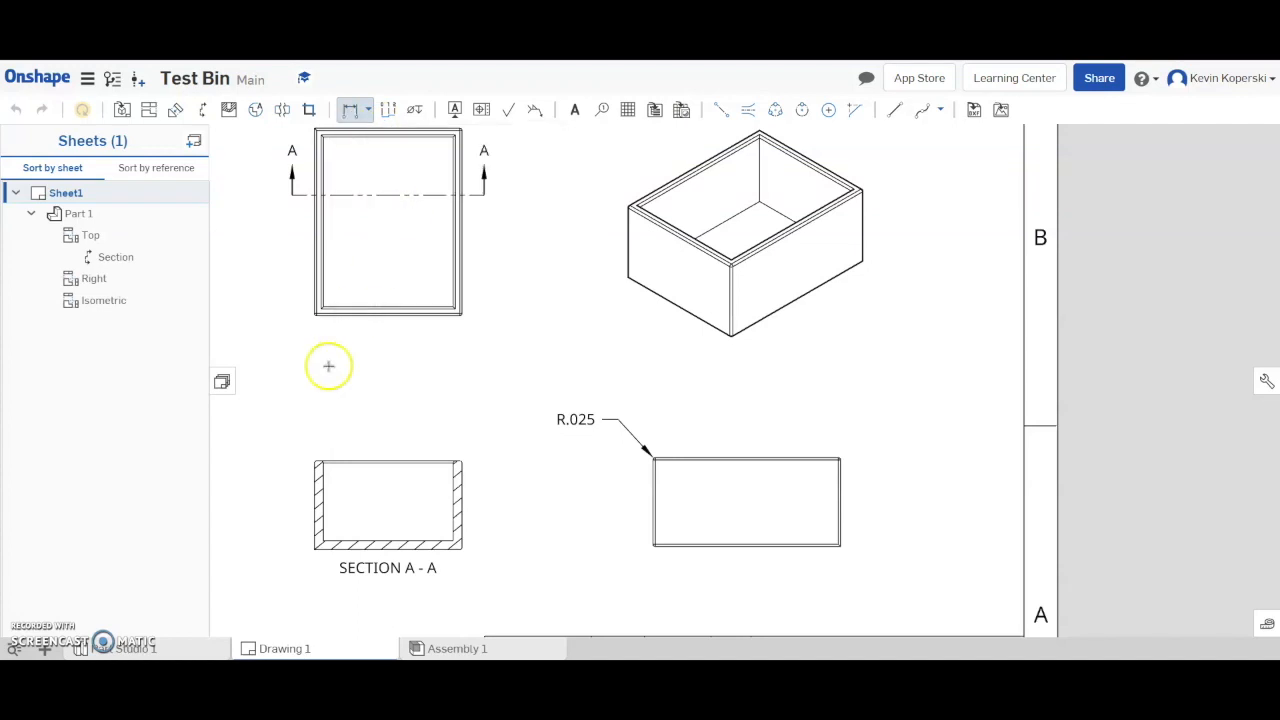
pyautogui.scroll(-2, 314, 471)
pyautogui.scroll(6, 314, 471)
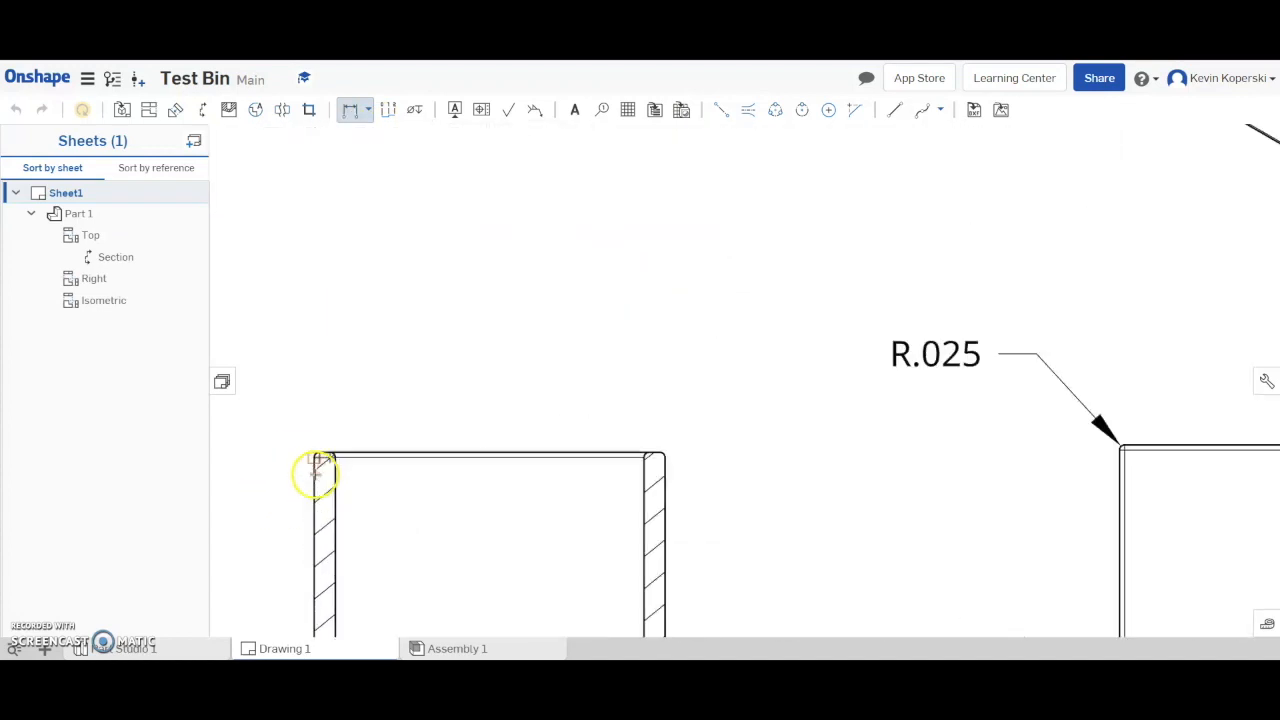
pyautogui.scroll(3, 325, 485)
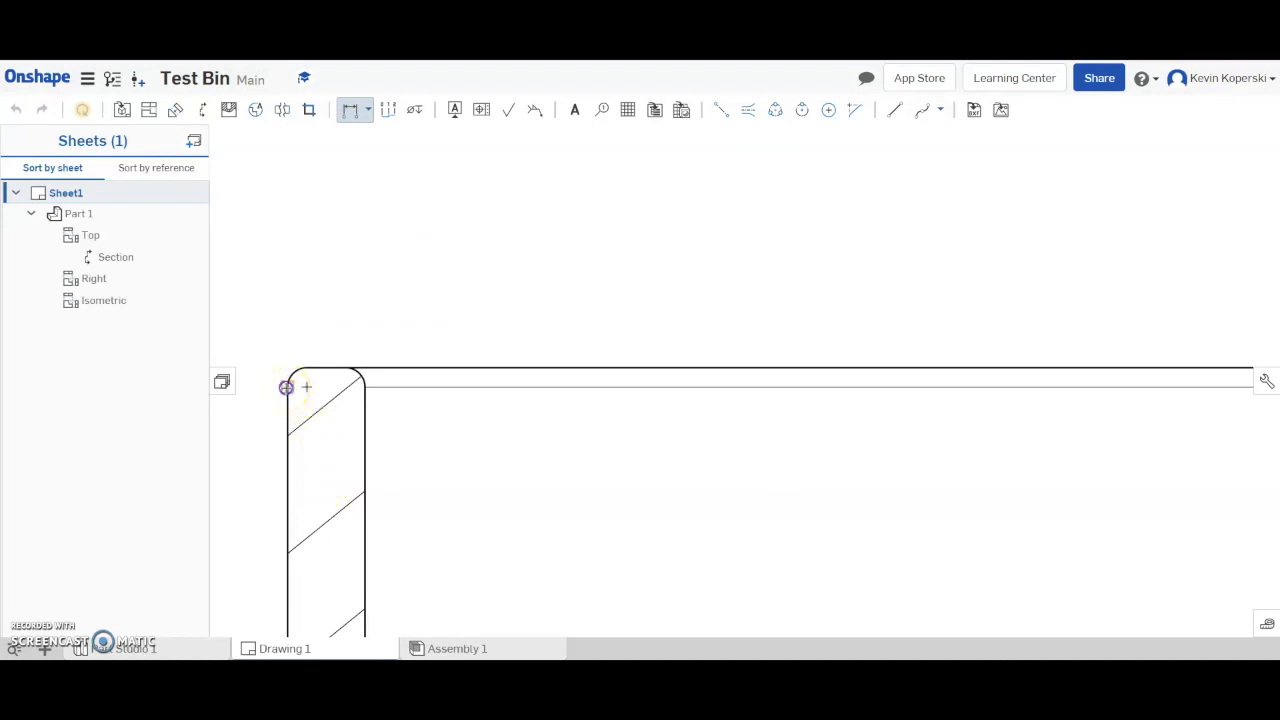
pyautogui.scroll(-4, 526, 434)
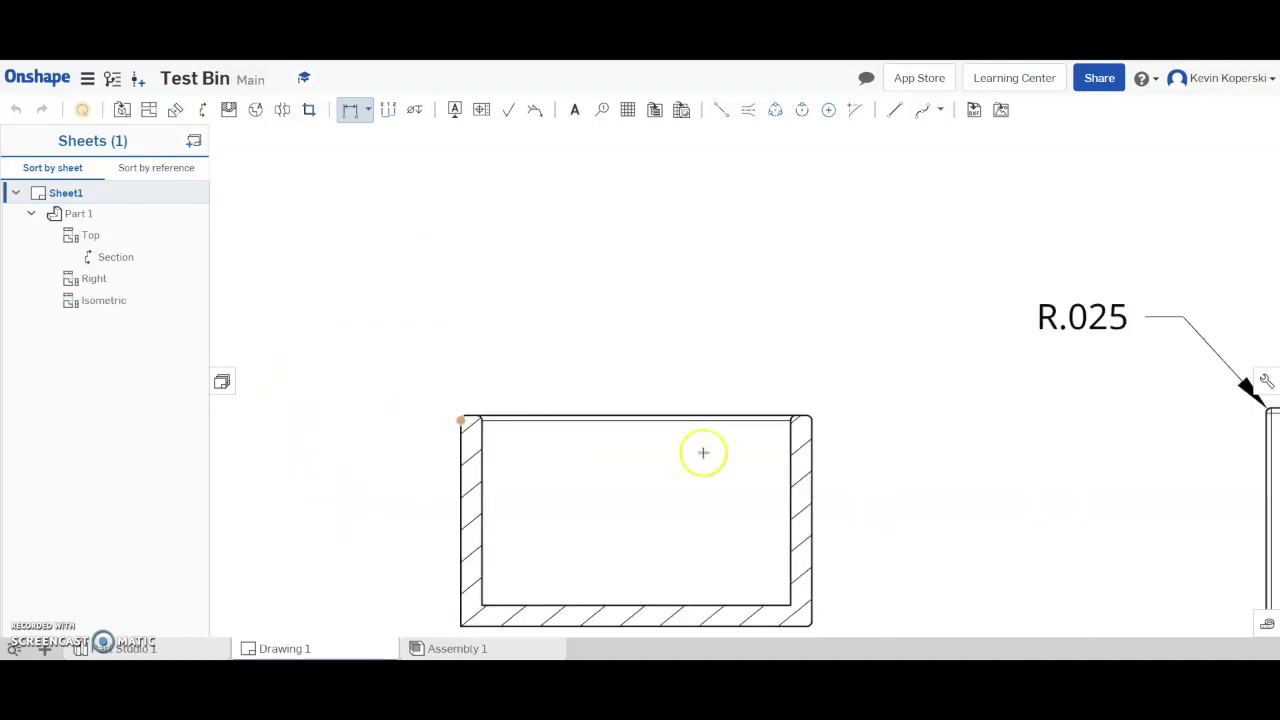
pyautogui.scroll(5, 840, 435)
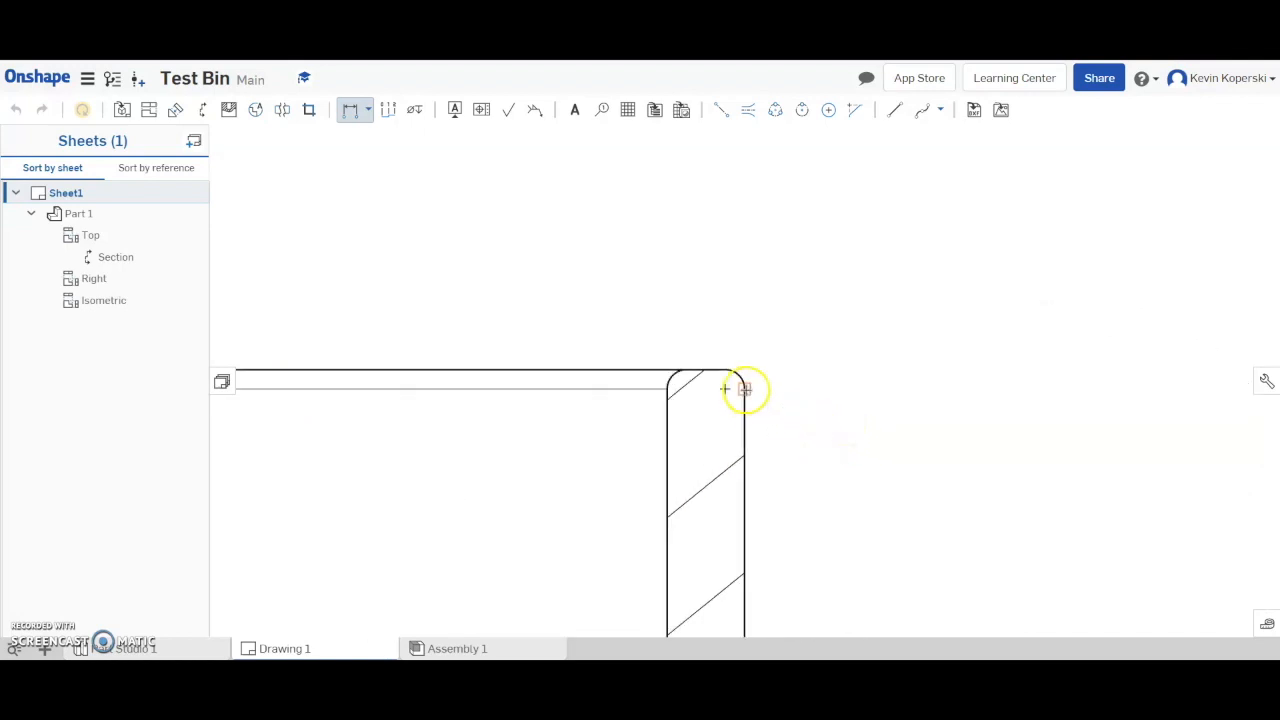
pyautogui.click(745, 389)
pyautogui.scroll(2, 439, 303)
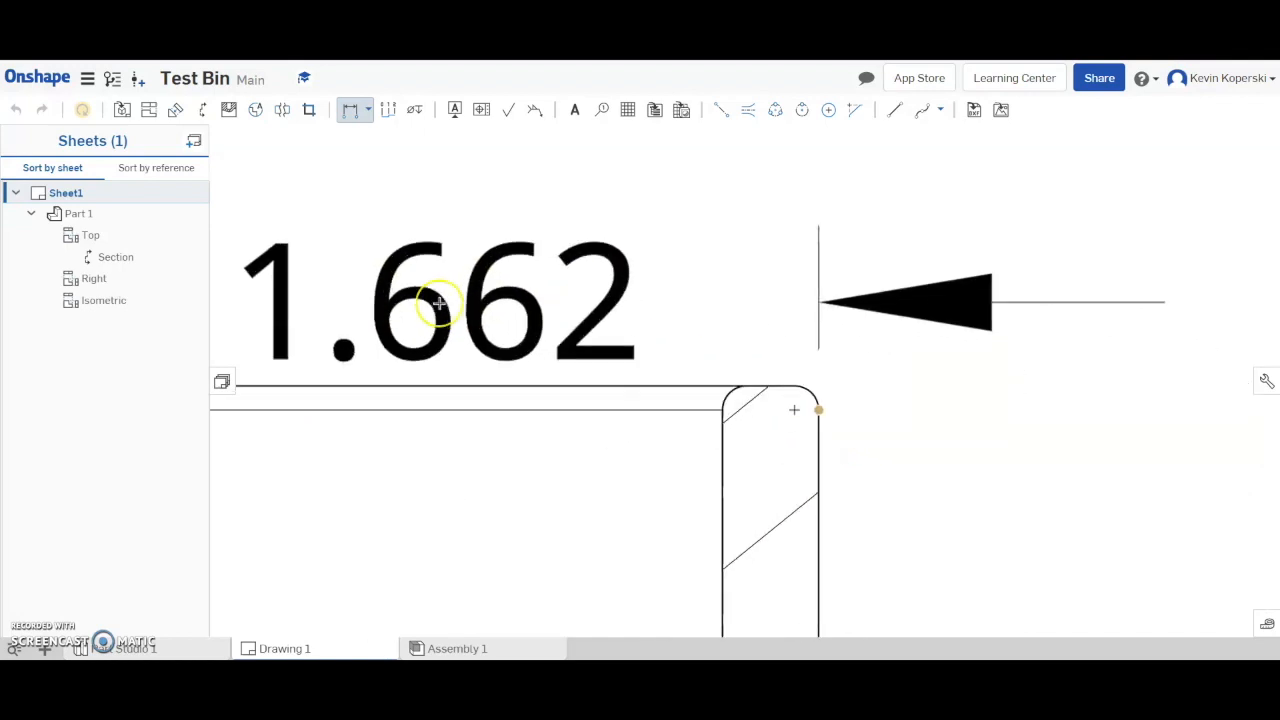
pyautogui.scroll(-7, 439, 303)
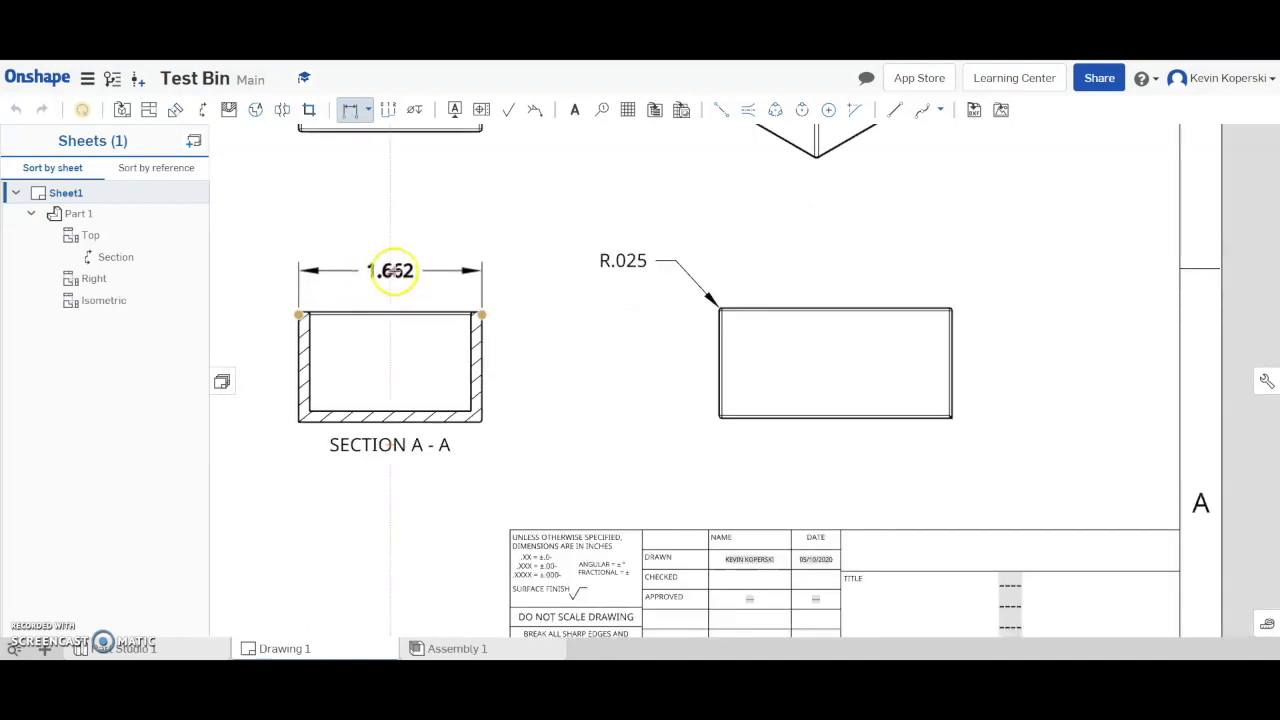
pyautogui.click(393, 270)
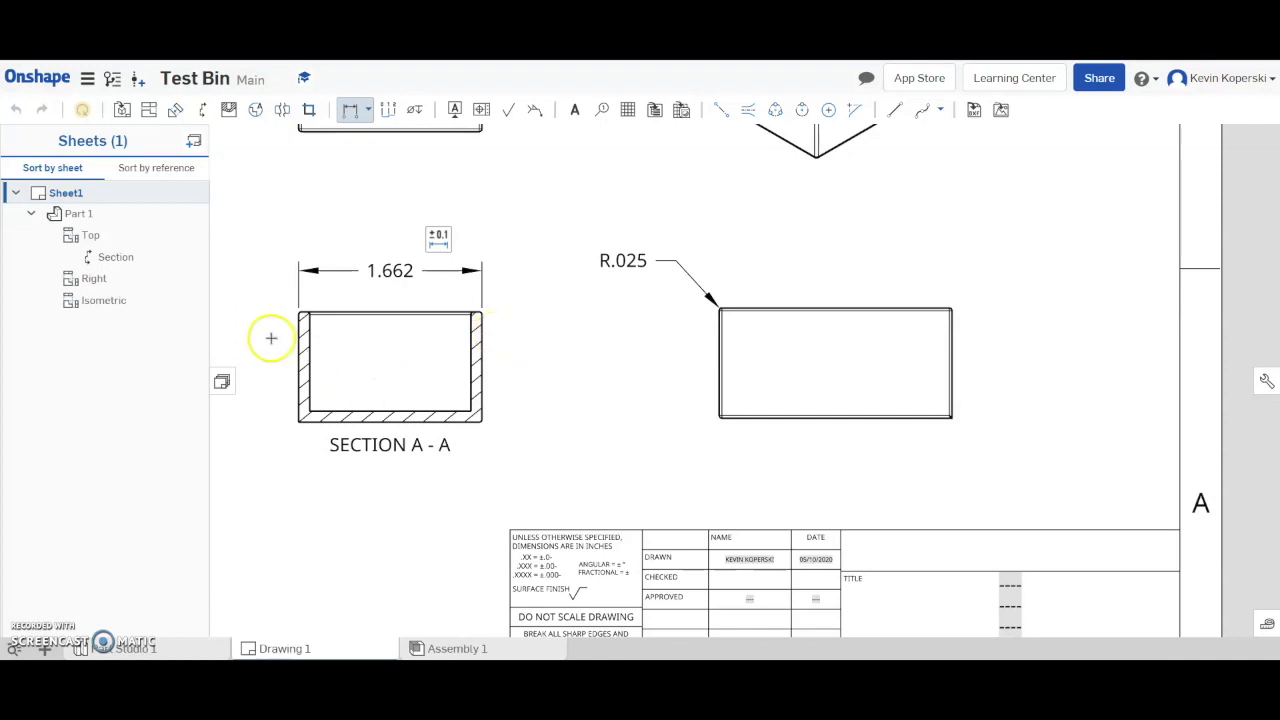
pyautogui.scroll(-2, 241, 312)
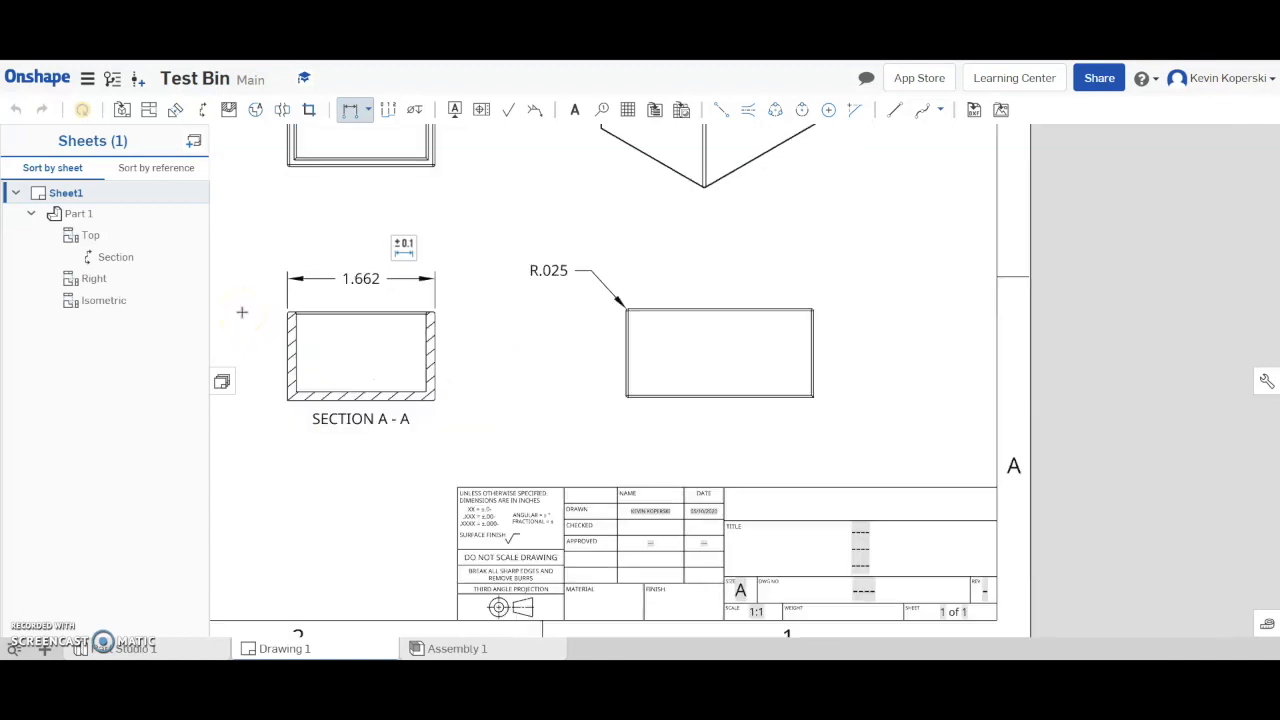
pyautogui.scroll(3, 241, 312)
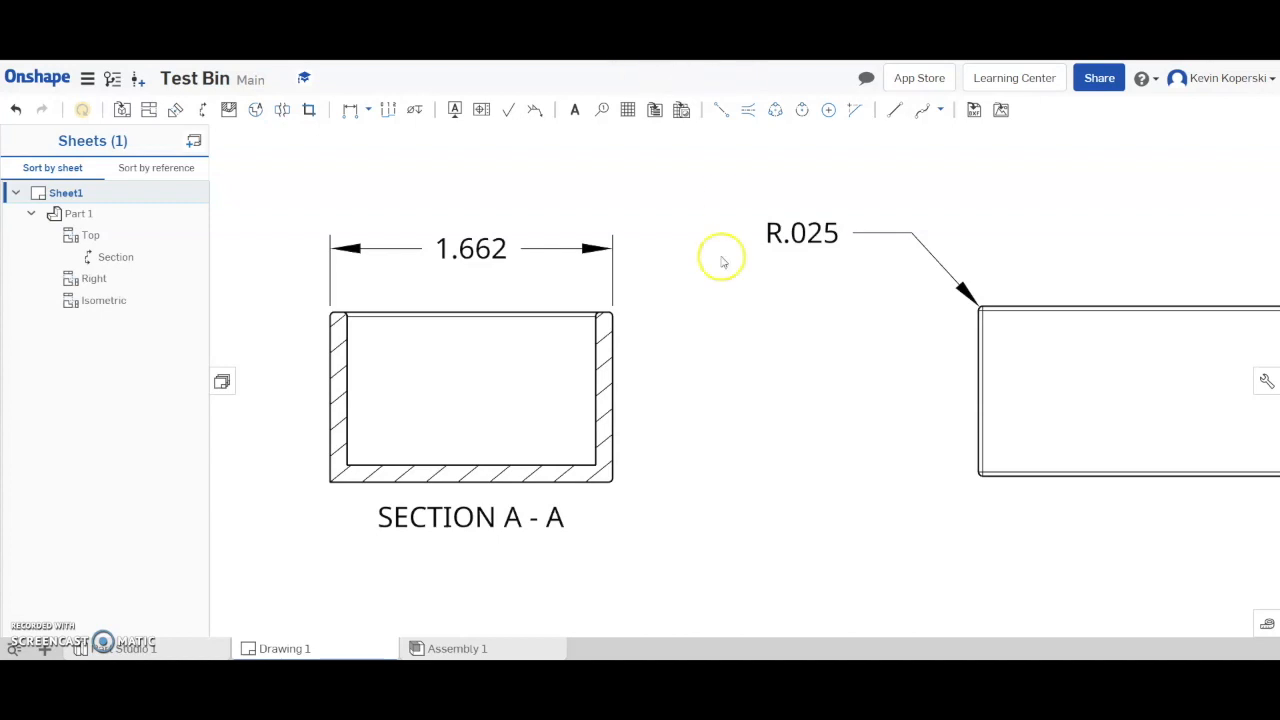
# - Place a note reading "SHELL THICKNESS 0.025 in" below the section view, in the open area beside the title block
pyautogui.scroll(-5, 749, 316)
pyautogui.scroll(-3, 749, 318)
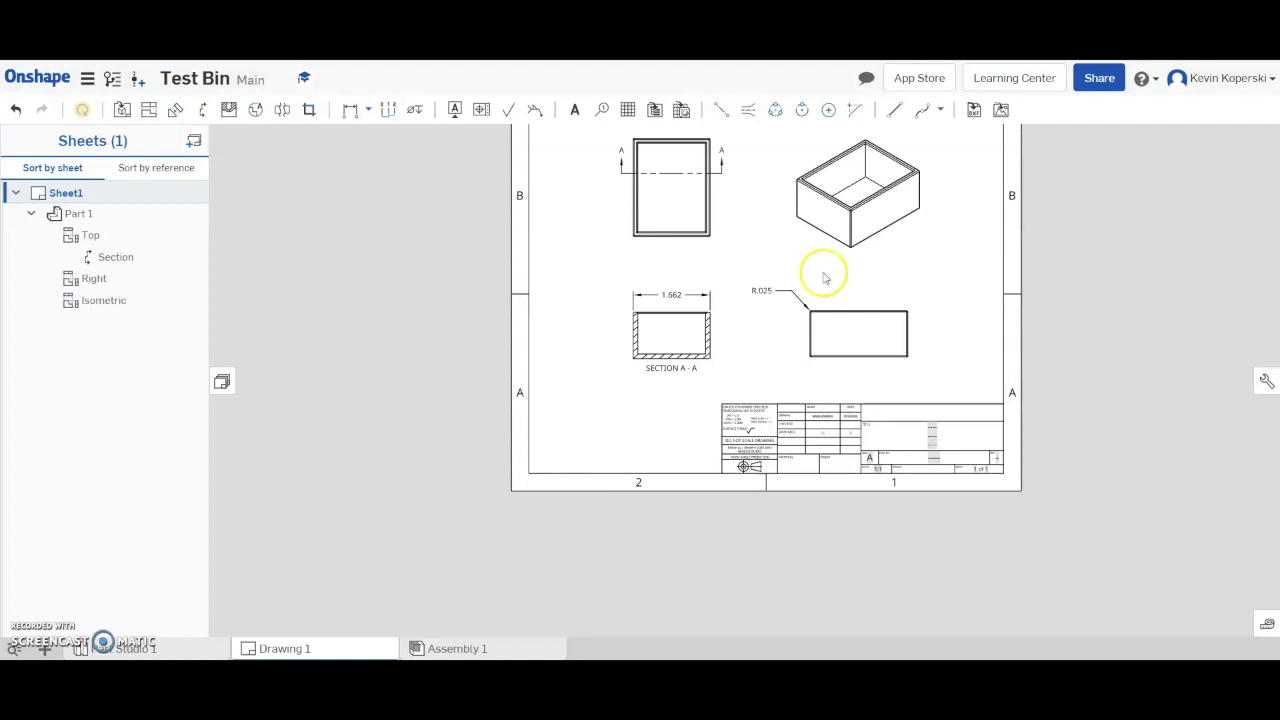
pyautogui.click(576, 112)
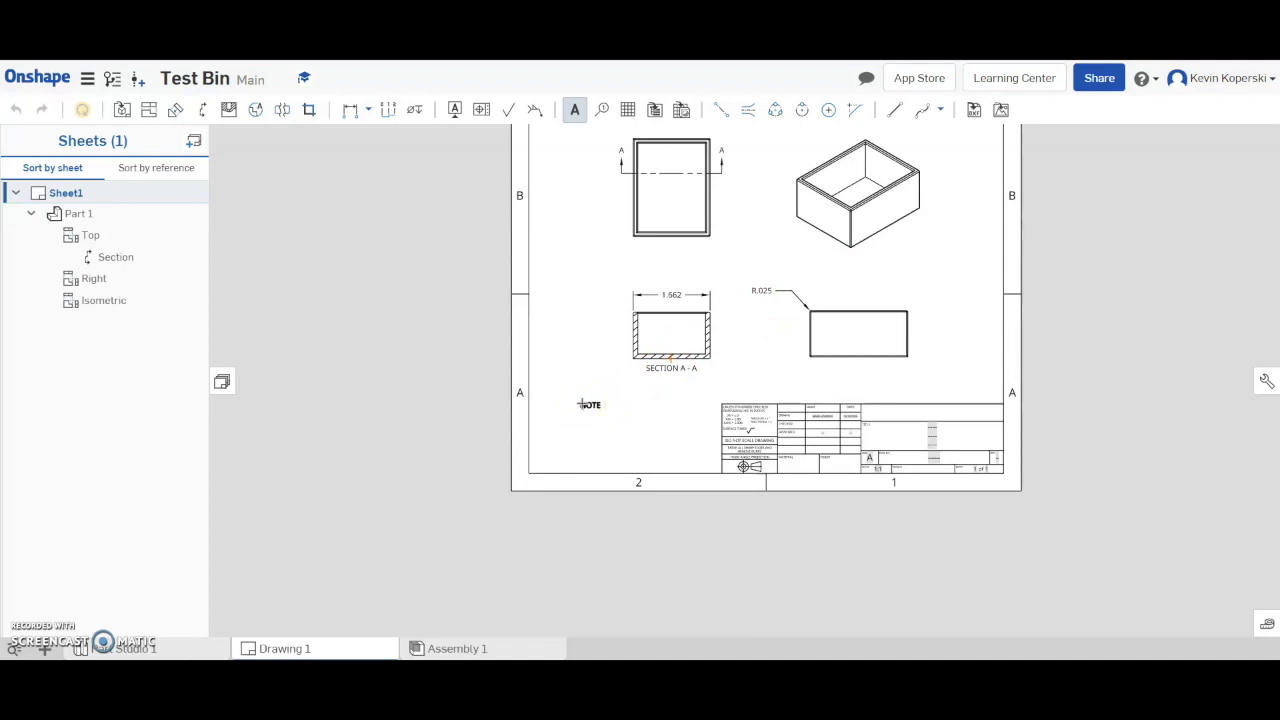
pyautogui.click(583, 403)
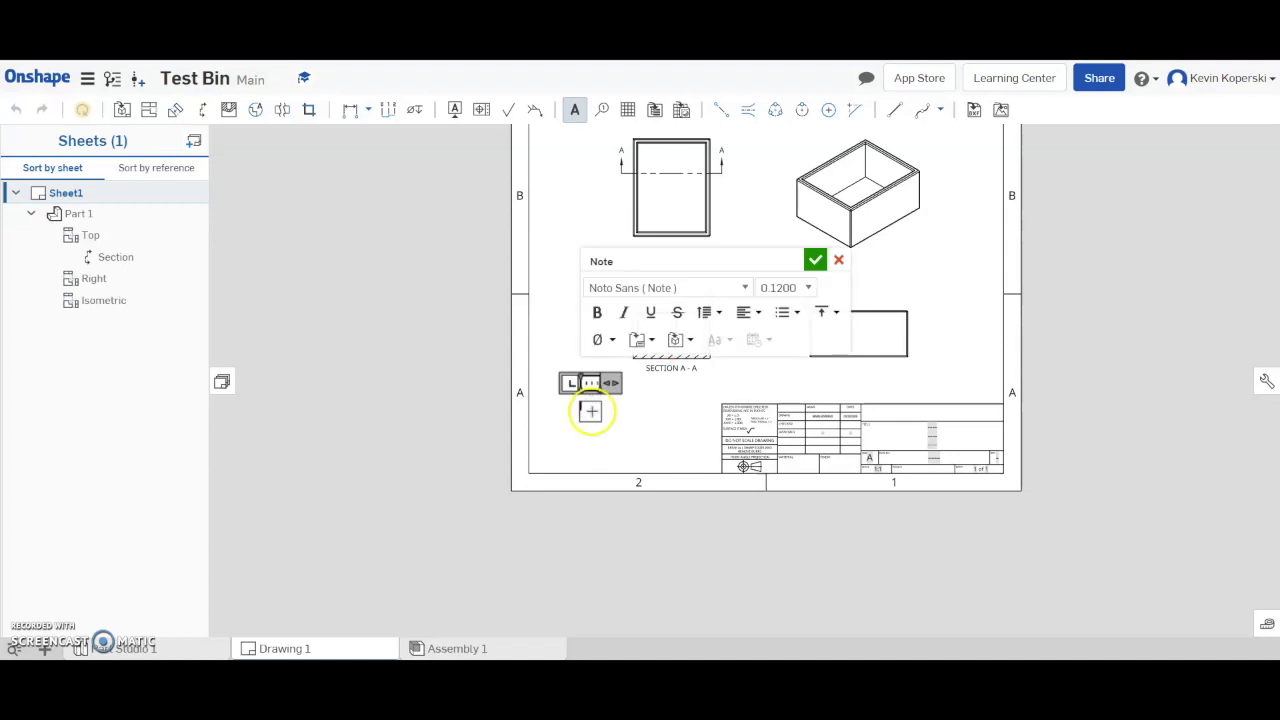
pyautogui.scroll(2, 588, 406)
pyautogui.scroll(2, 595, 413)
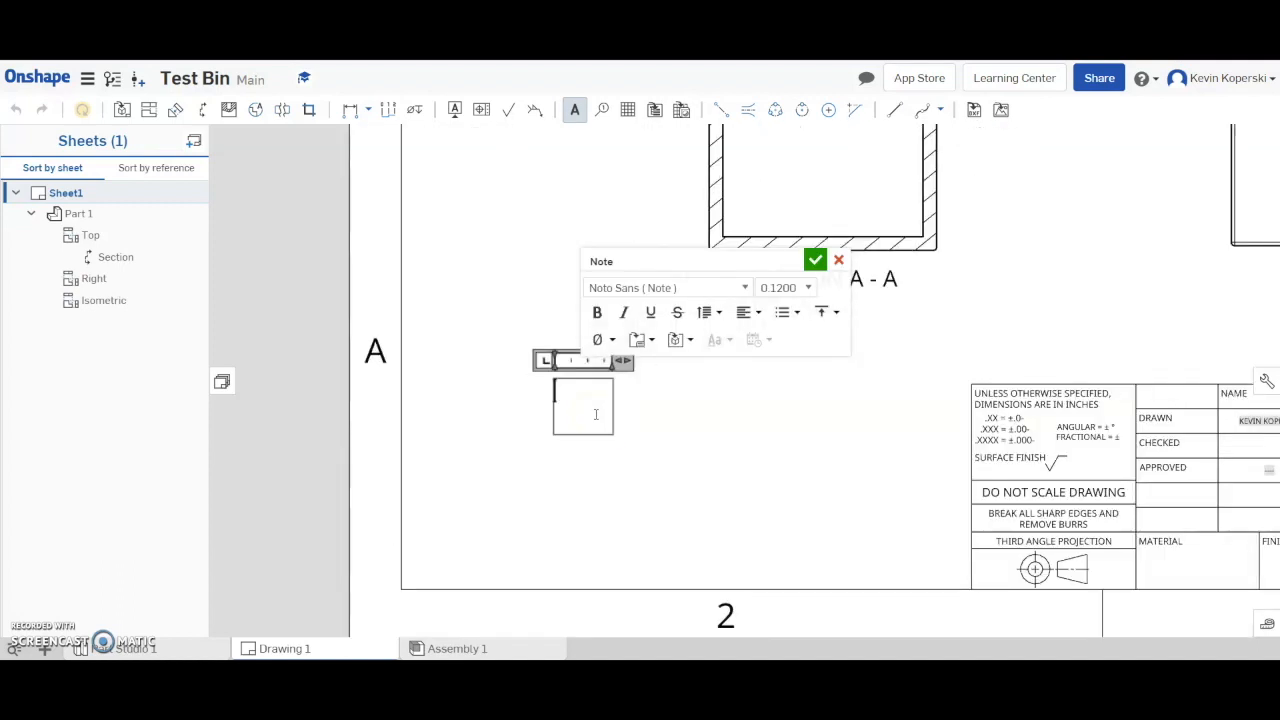
pyautogui.click(600, 389)
pyautogui.write('SHELL THICKNESS')
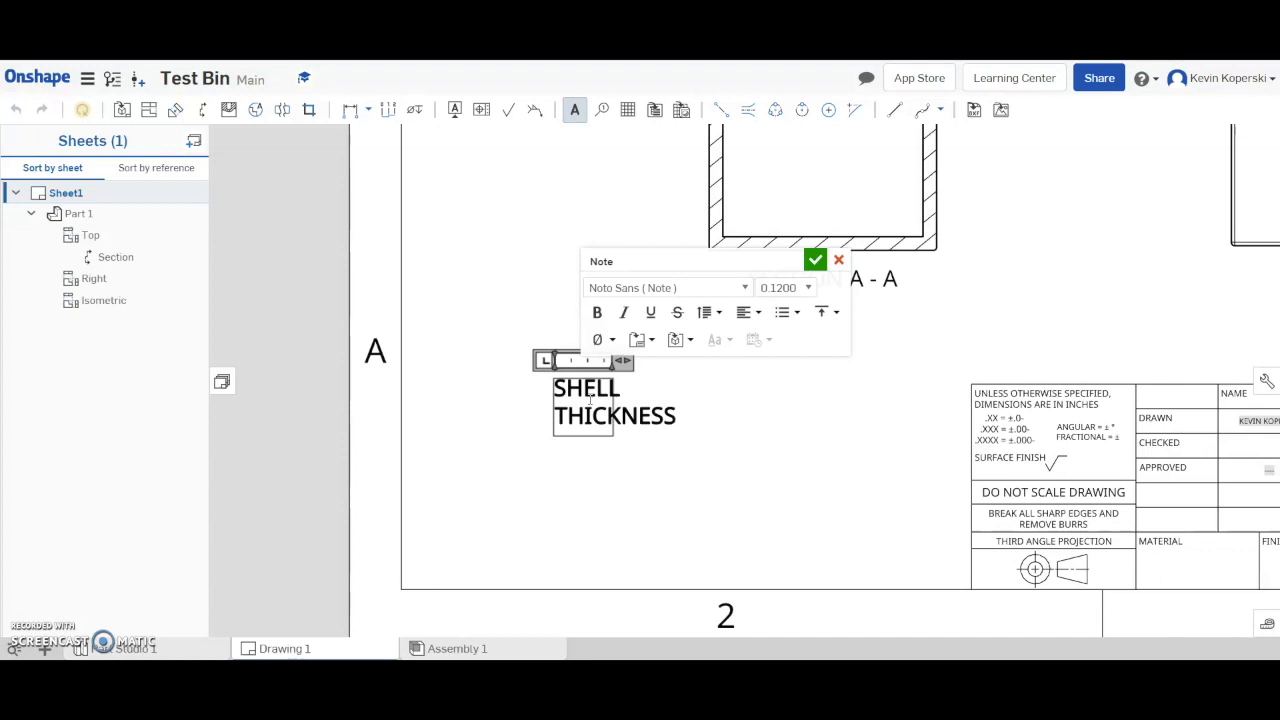
pyautogui.press('Return')
pyautogui.write('0.025')
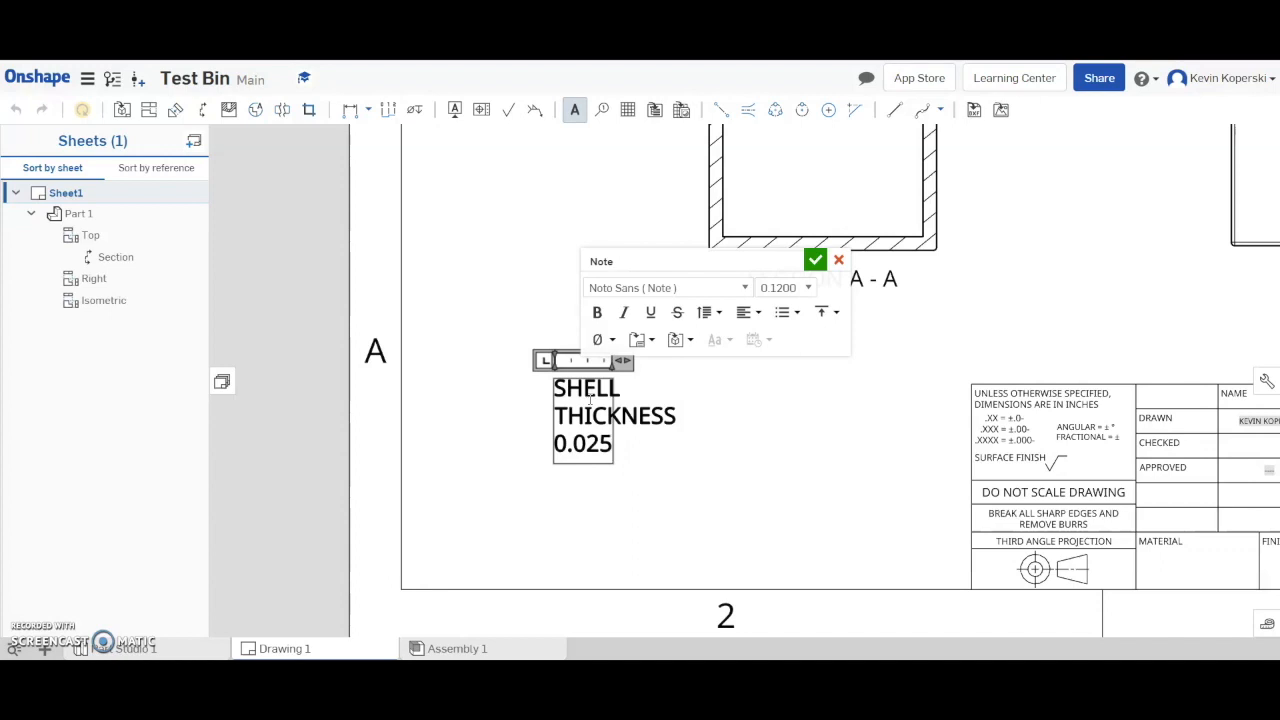
pyautogui.press('Return')
pyautogui.write('in')
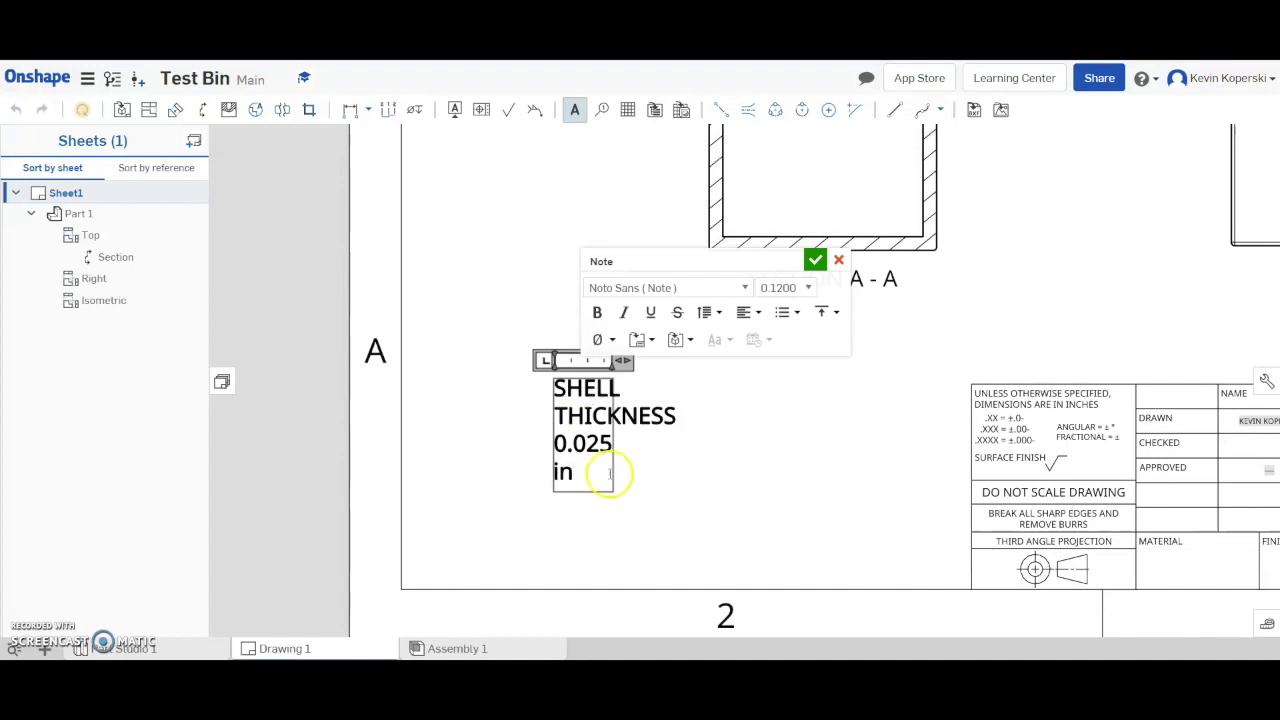
pyautogui.click(815, 260)
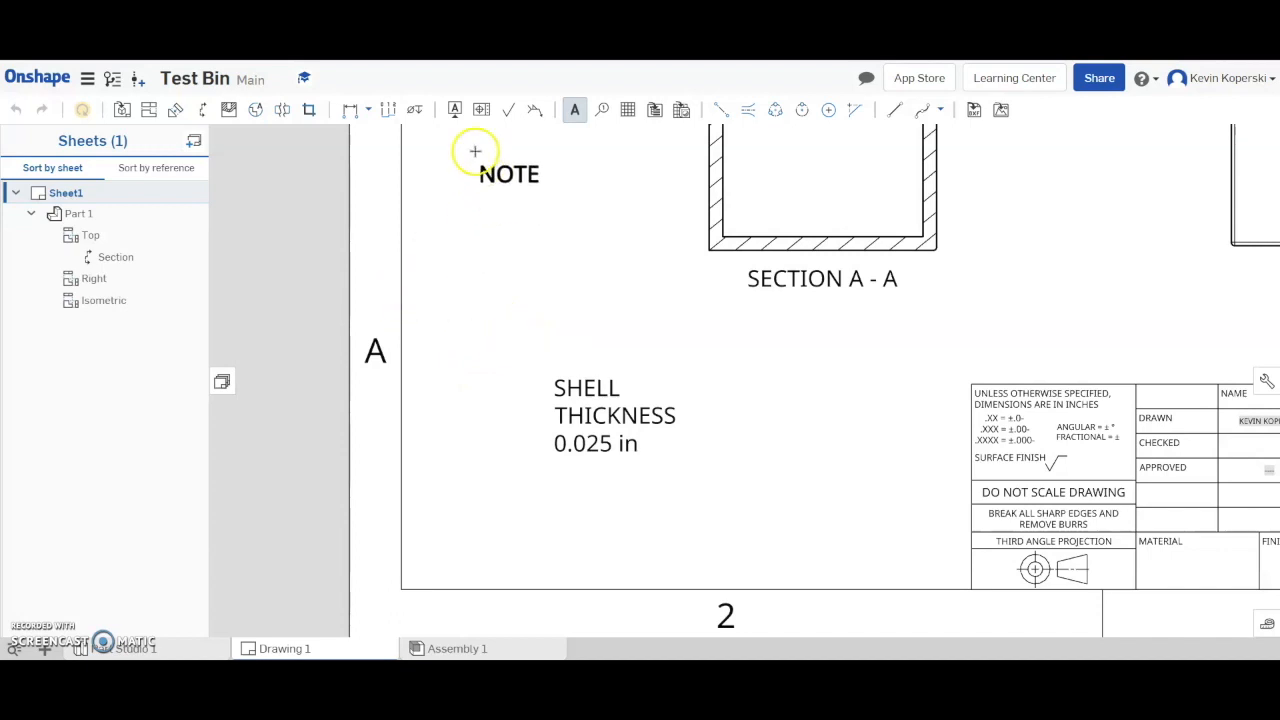
# - Add a "NOTE:" heading line above the shell thickness text and widen the note so that text fits on one line
pyautogui.click(574, 109)
pyautogui.click(590, 425)
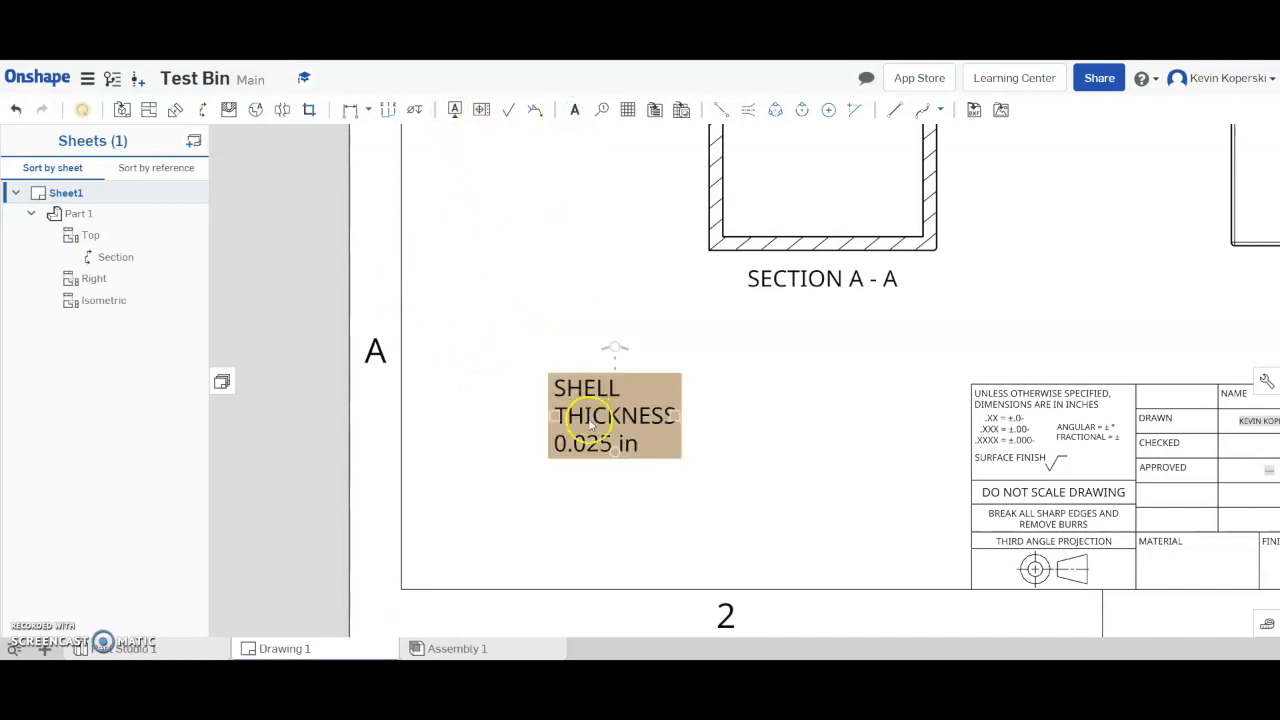
pyautogui.doubleClick(588, 425)
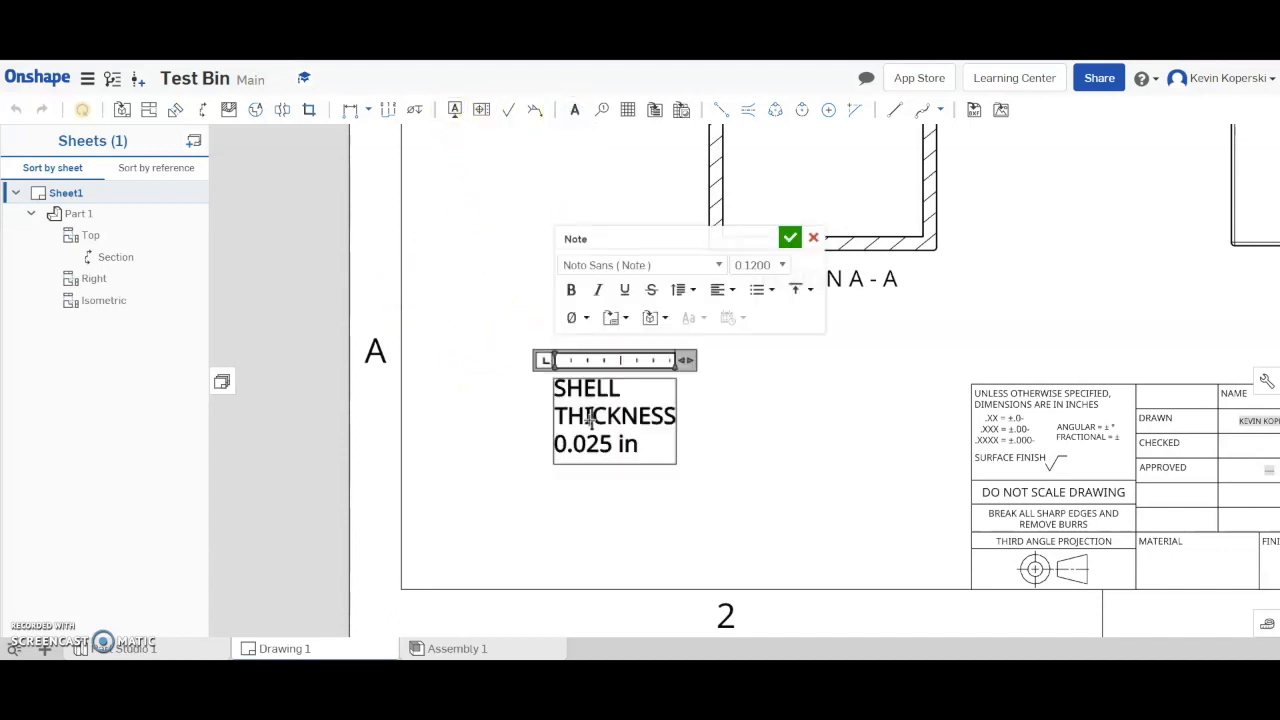
pyautogui.click(560, 392)
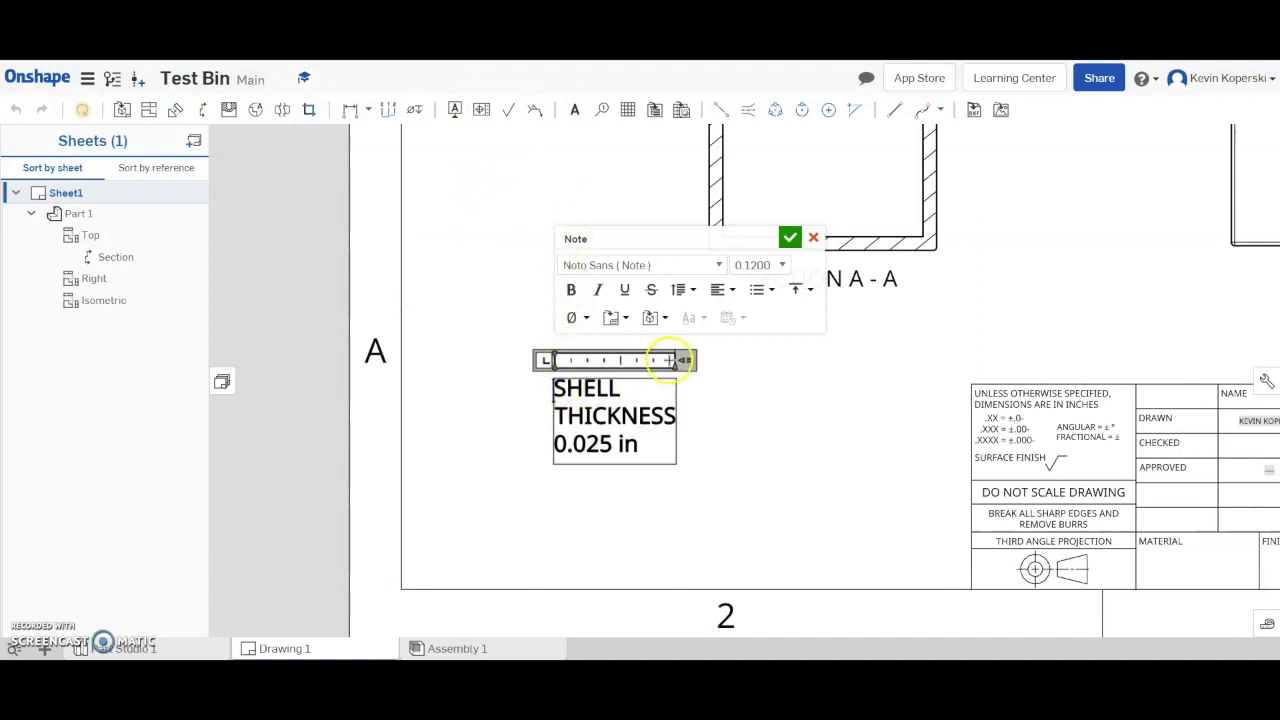
pyautogui.moveTo(694, 356); pyautogui.dragTo(797, 359)
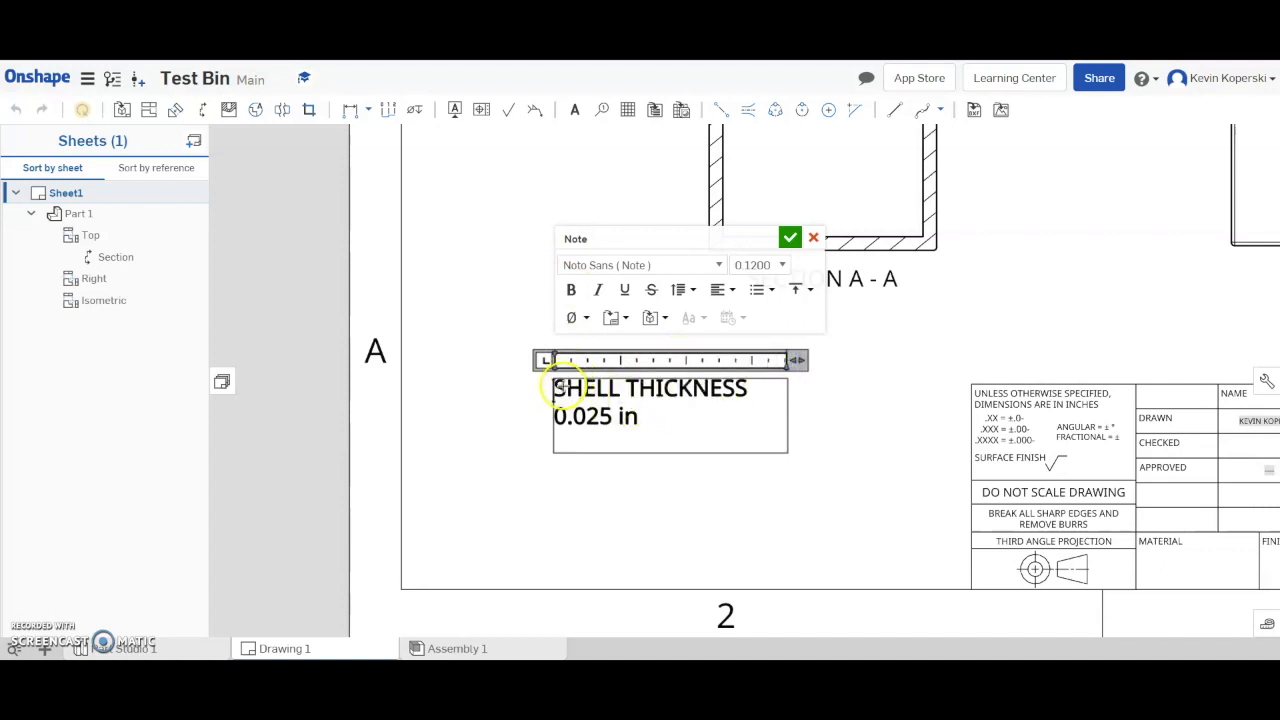
pyautogui.press('Return')
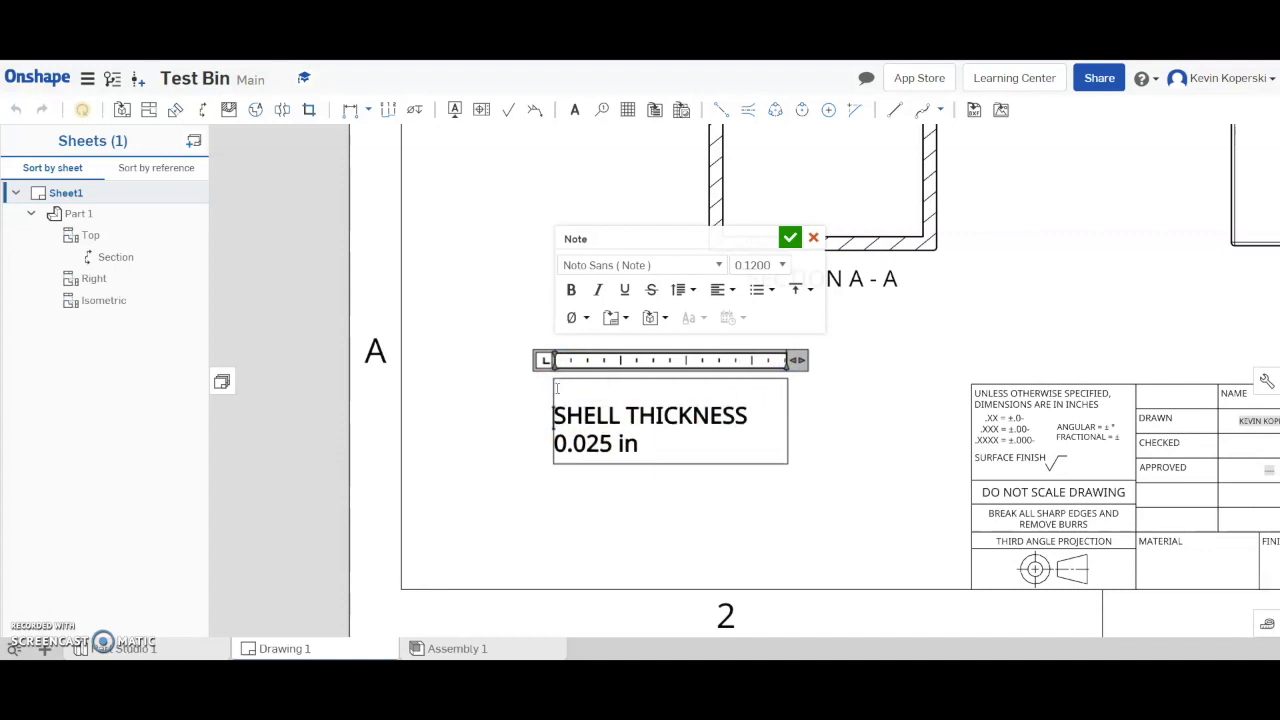
pyautogui.write('NOTE:')
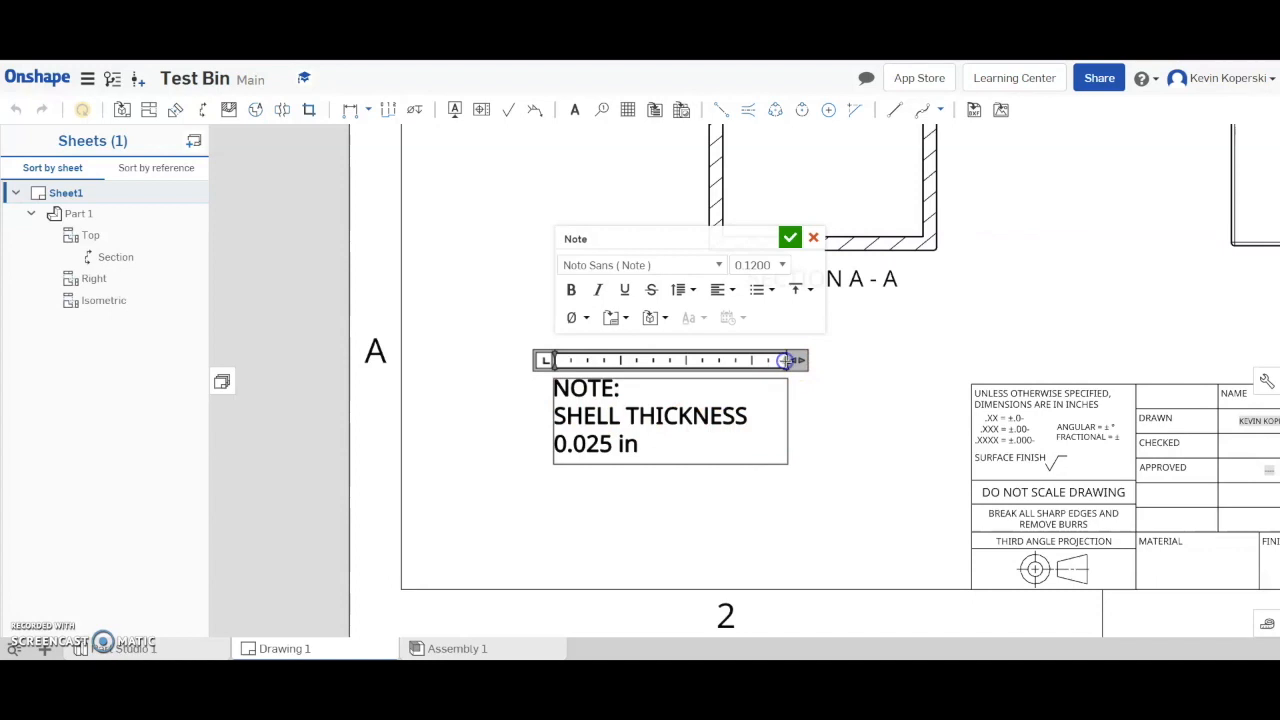
pyautogui.moveTo(788, 360); pyautogui.dragTo(864, 360)
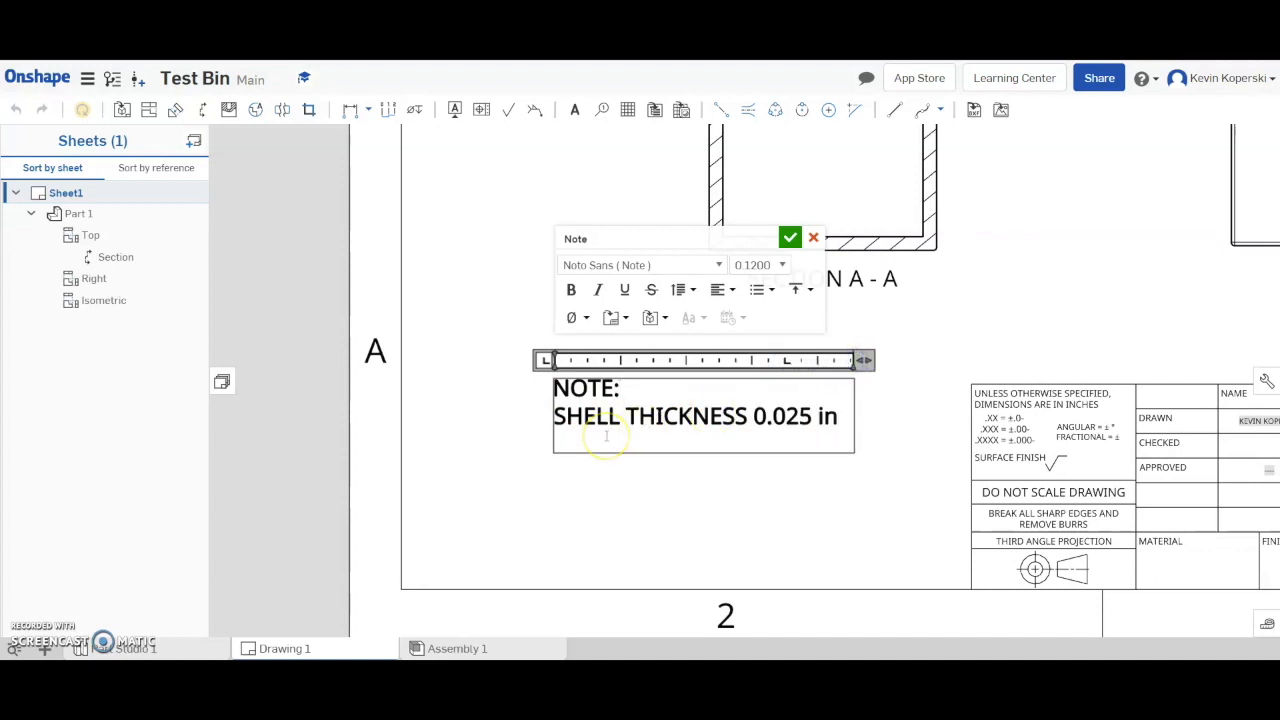
pyautogui.click(790, 238)
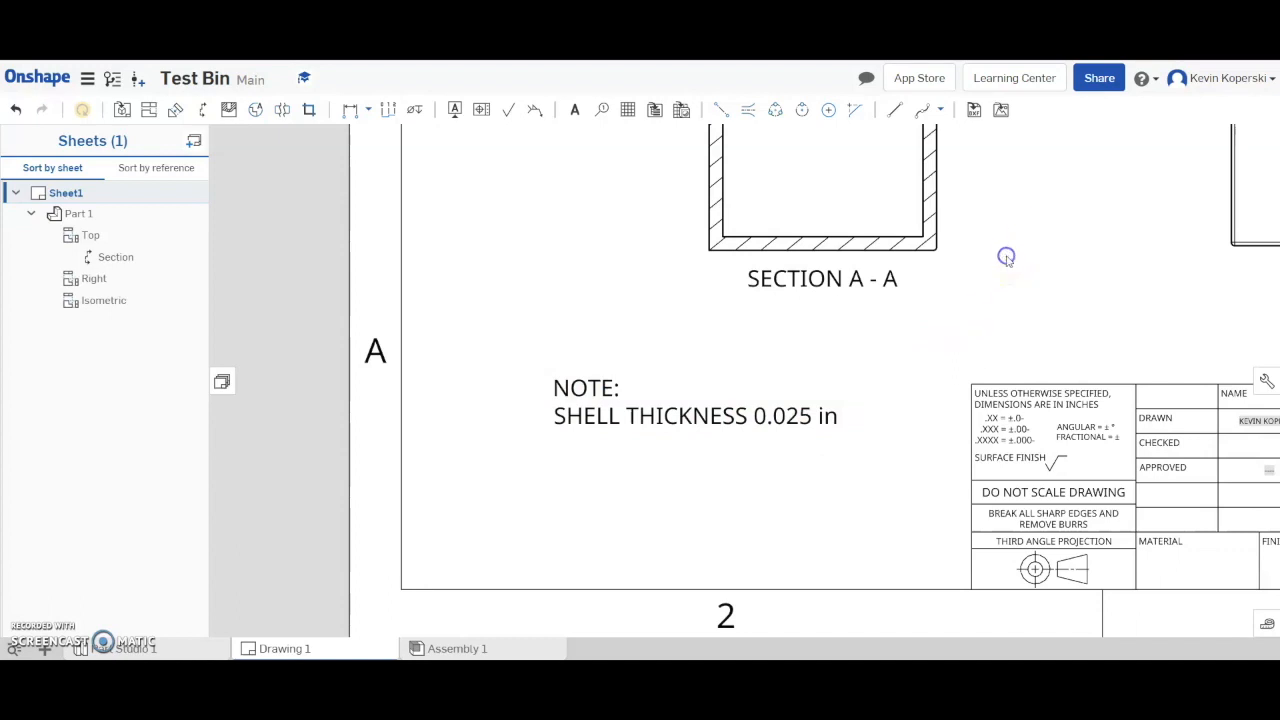
# - Append the suffix "TYP" to the radial dimension on the right-side view's corner
pyautogui.moveTo(1066, 216)
pyautogui.mouseDown(button='right')
pyautogui.moveTo(720, 486)
pyautogui.moveTo(664, 489)
pyautogui.mouseUp(button='right')
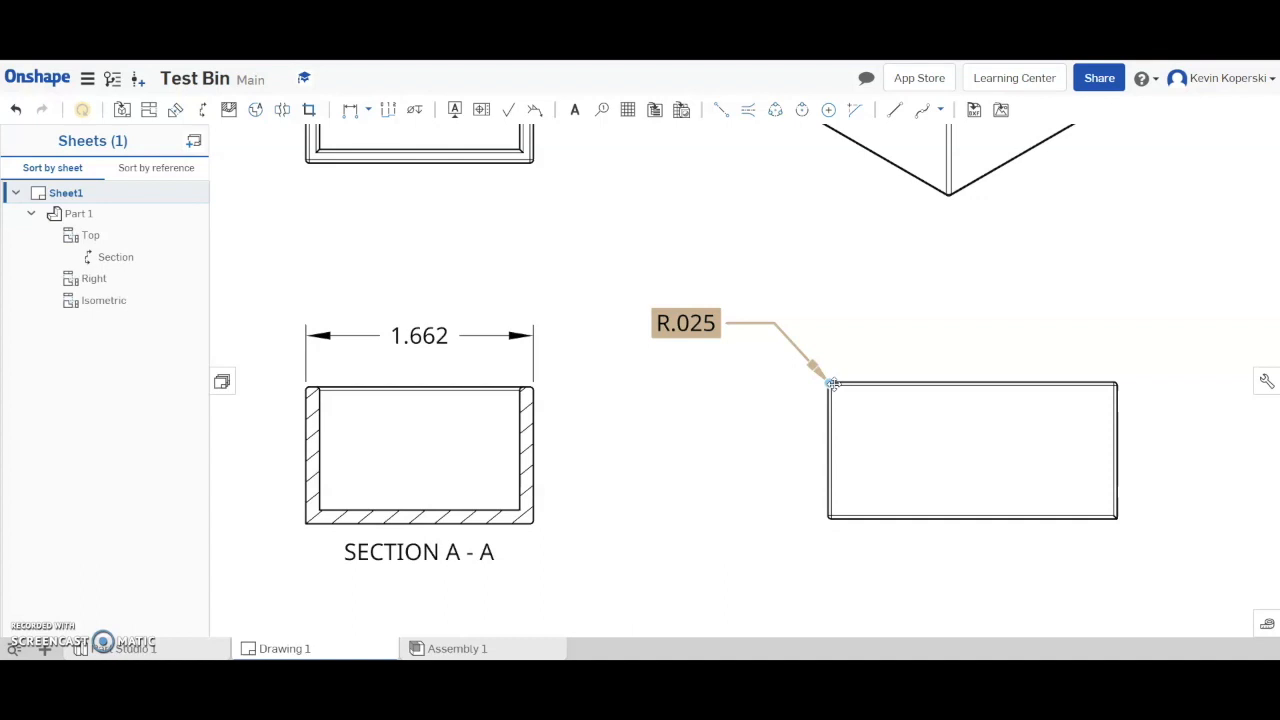
pyautogui.click(749, 380)
pyautogui.click(700, 323)
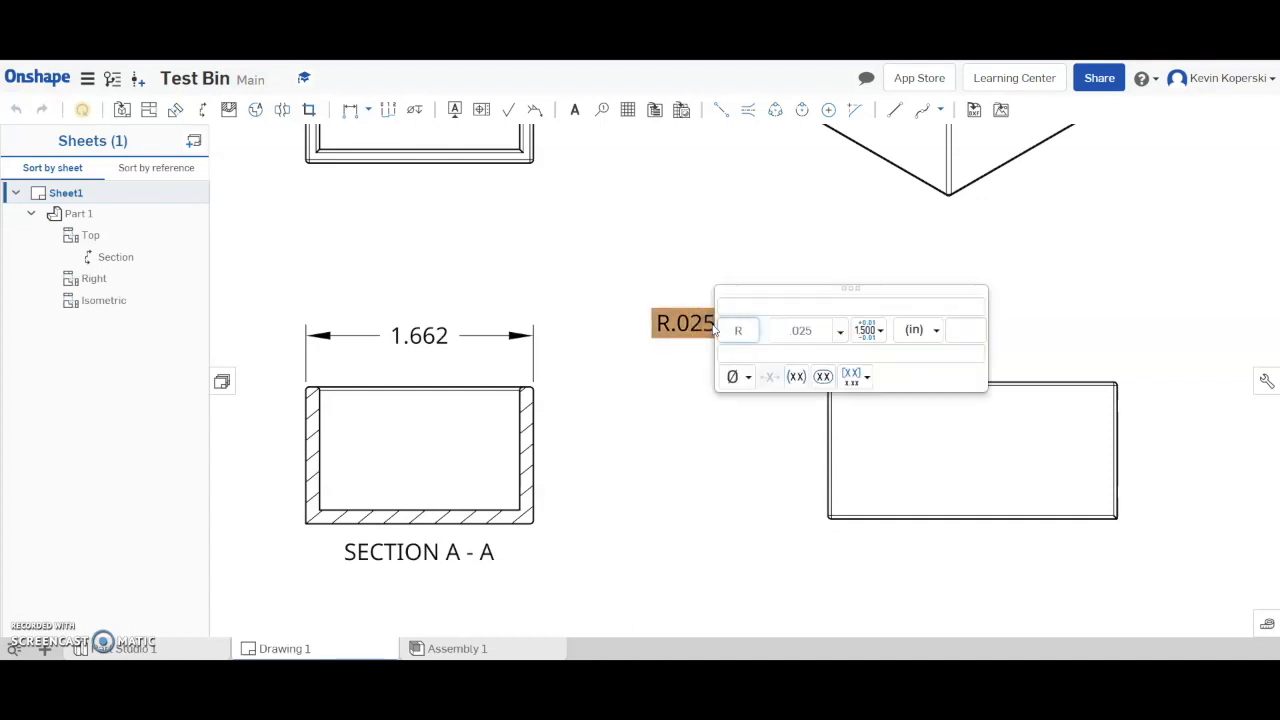
pyautogui.moveTo(748, 294); pyautogui.dragTo(841, 228)
pyautogui.click(835, 265)
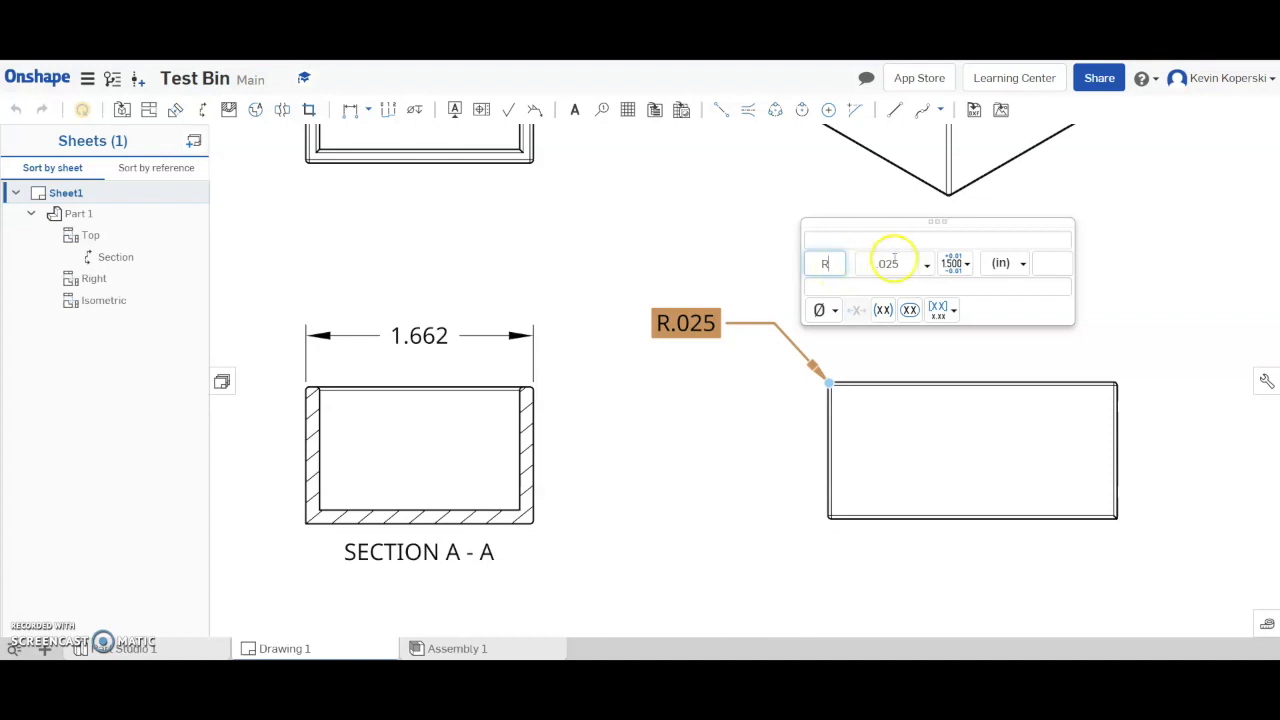
pyautogui.click(1049, 265)
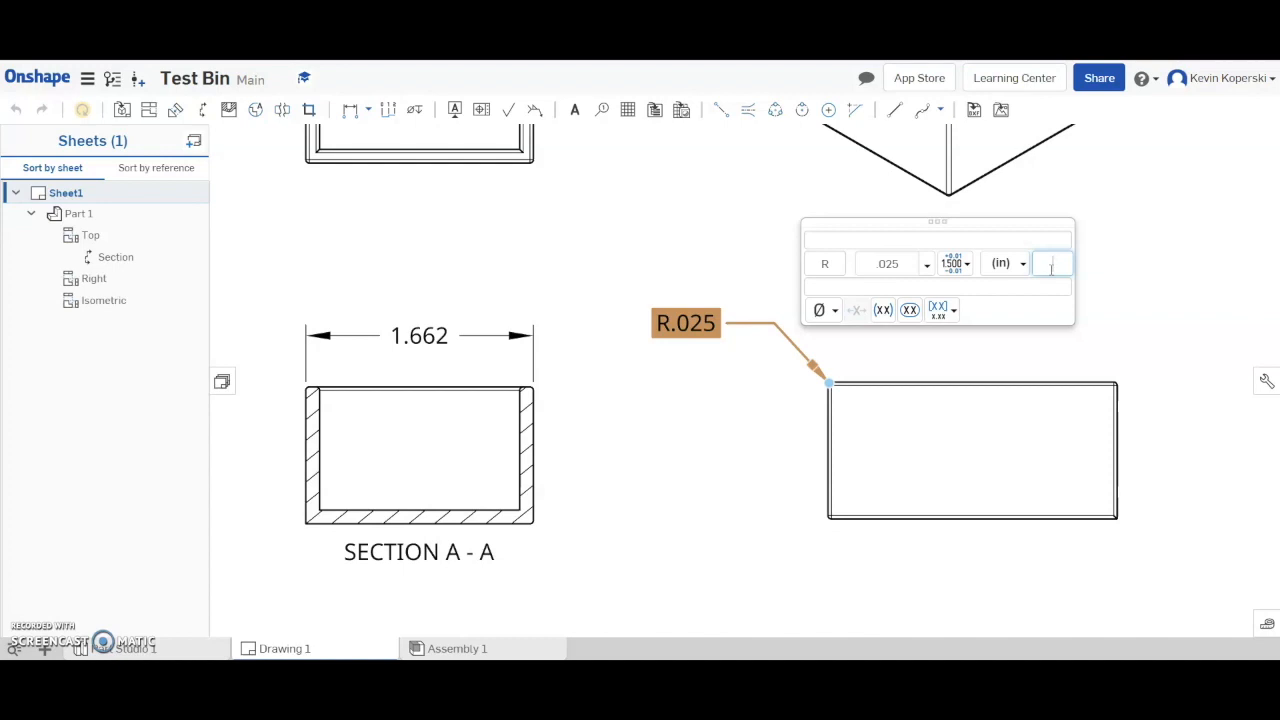
pyautogui.write('TYP')
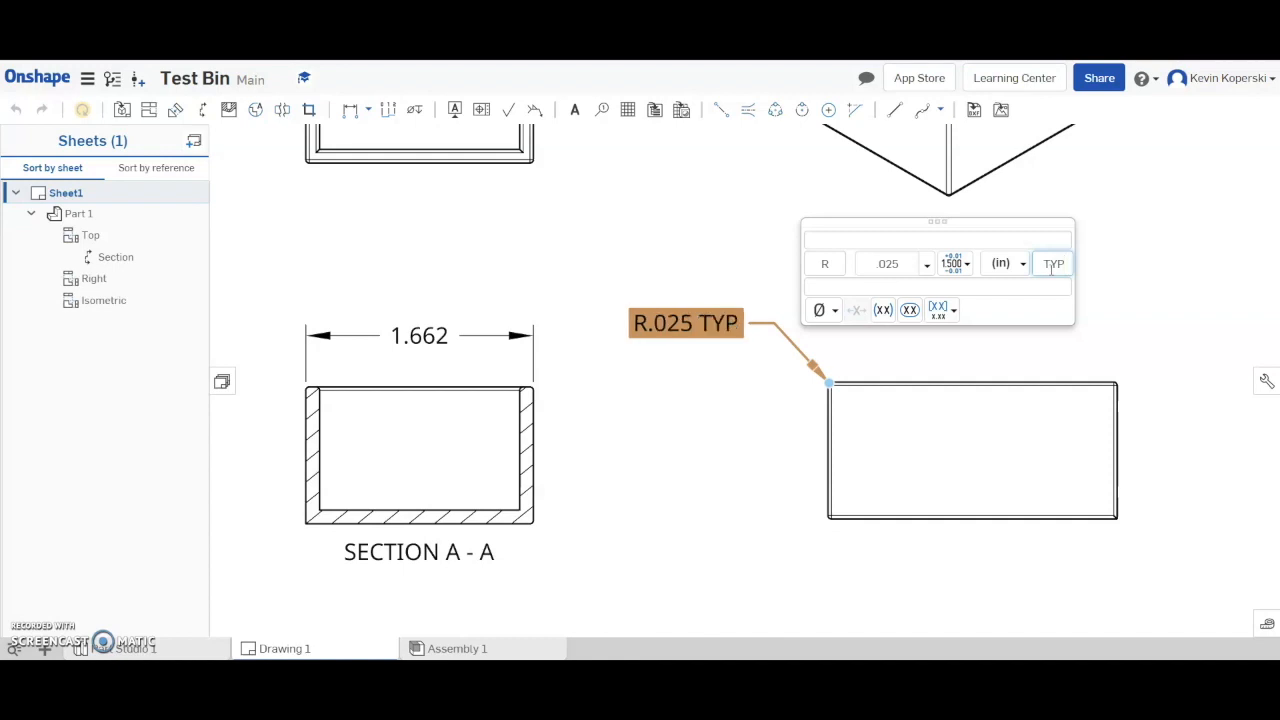
pyautogui.click(1080, 260)
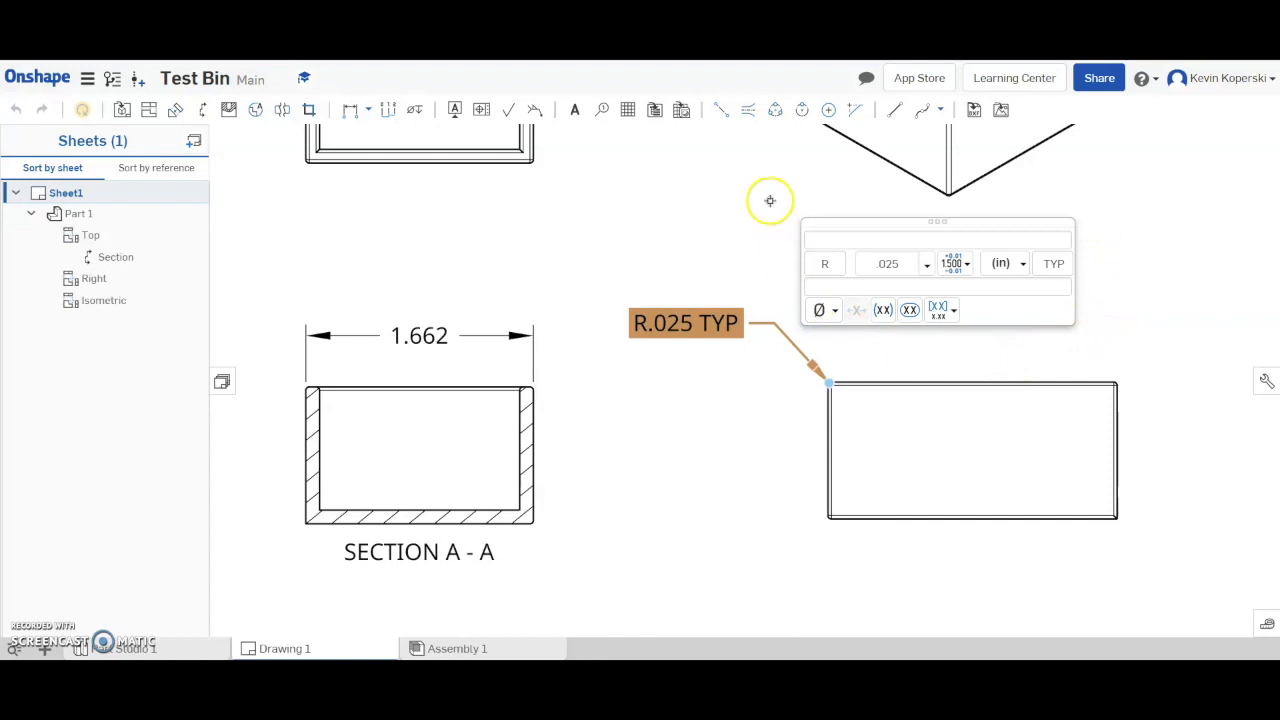
pyautogui.click(710, 318)
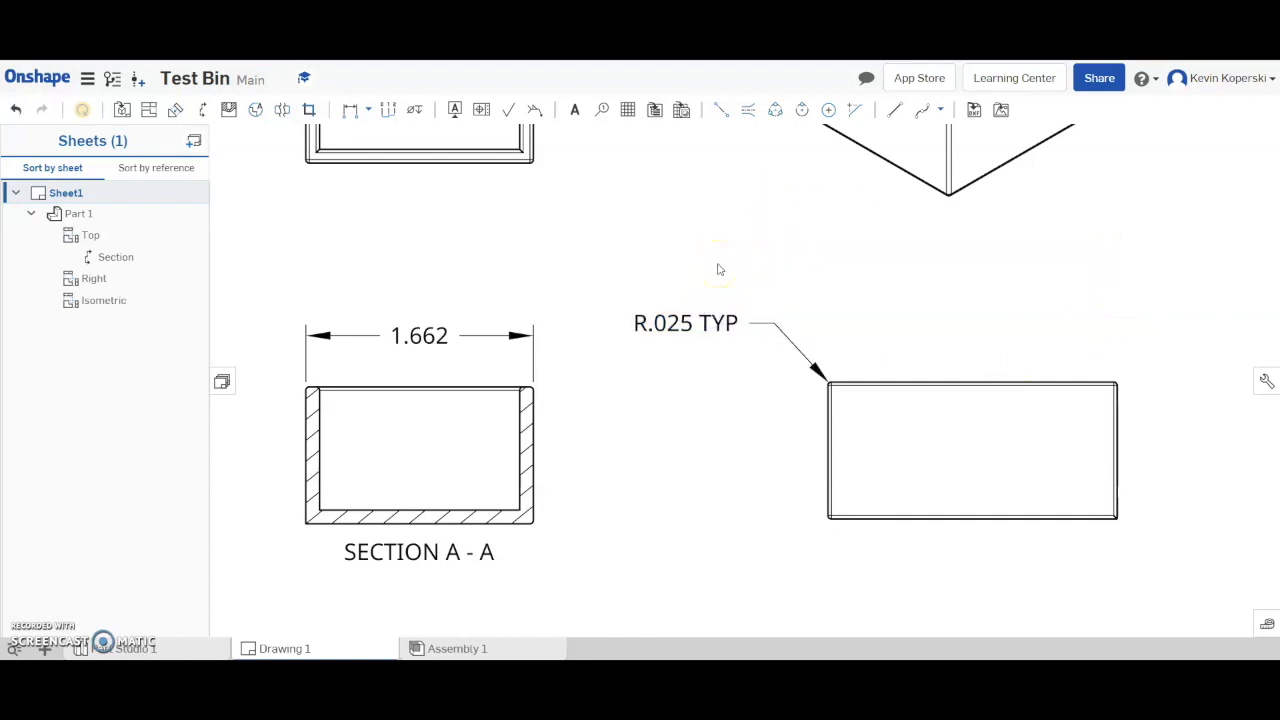